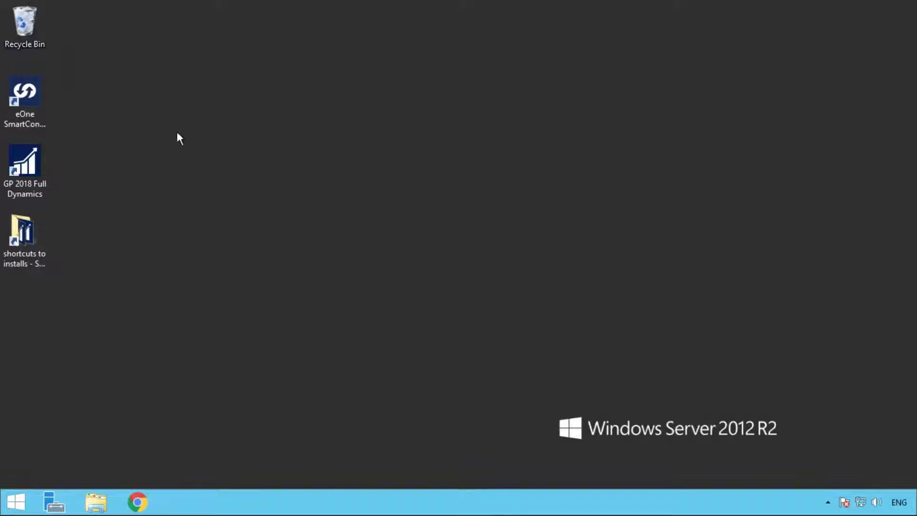
# Sign in to SmartConnect and open JournalEntriesTemplate.xlsx from the Downloads folder in Excel
pyautogui.click(33, 90)
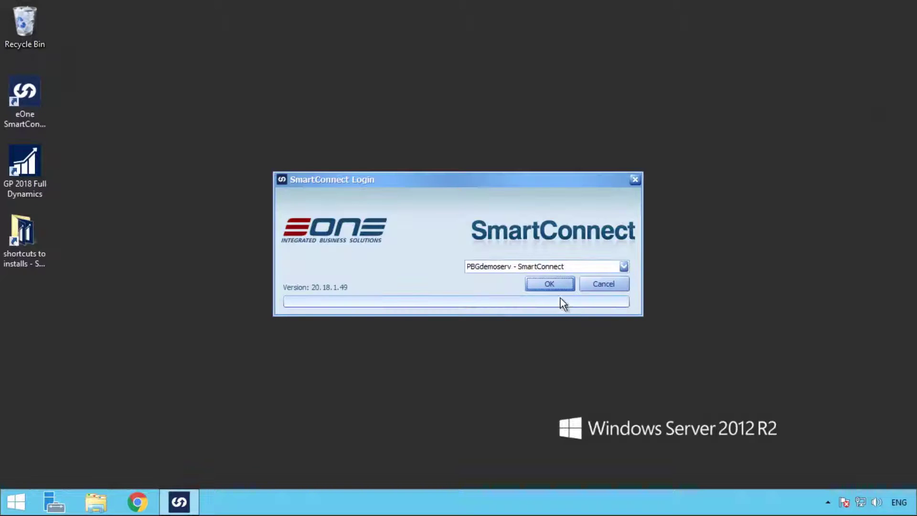
pyautogui.click(555, 285)
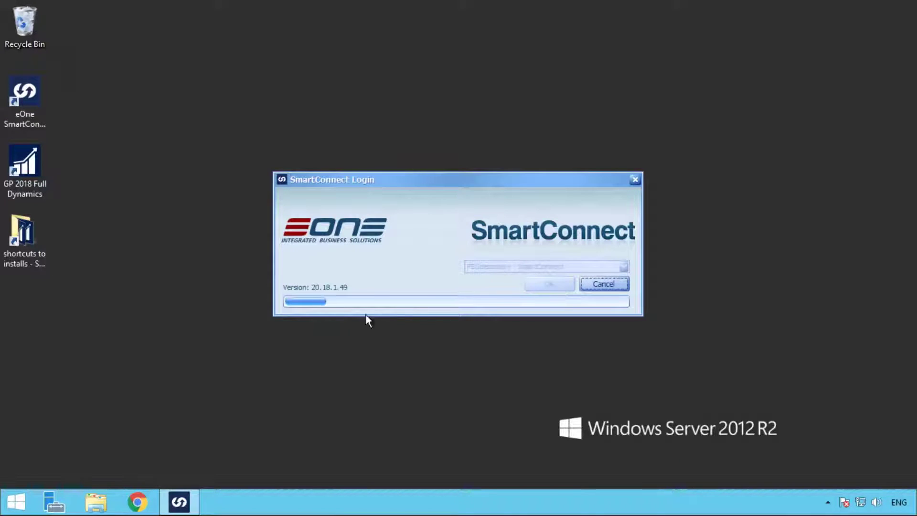
pyautogui.click(98, 504)
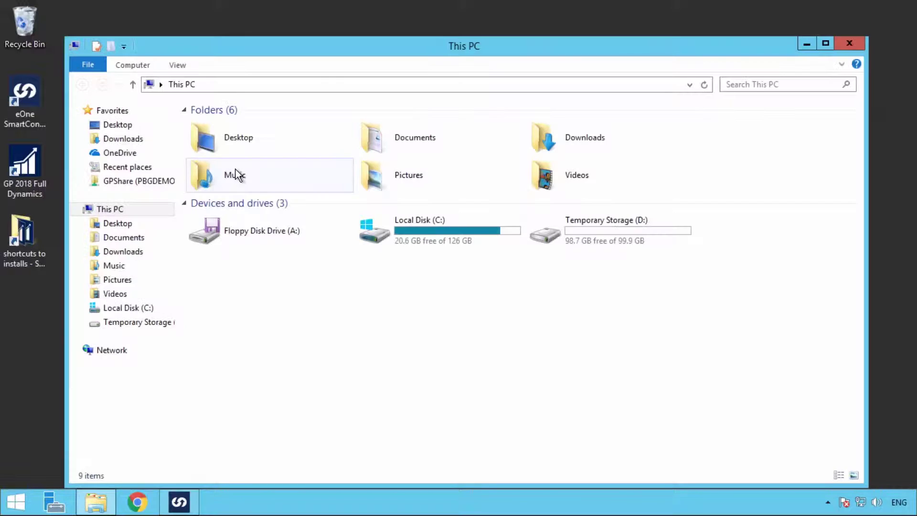
pyautogui.doubleClick(574, 139)
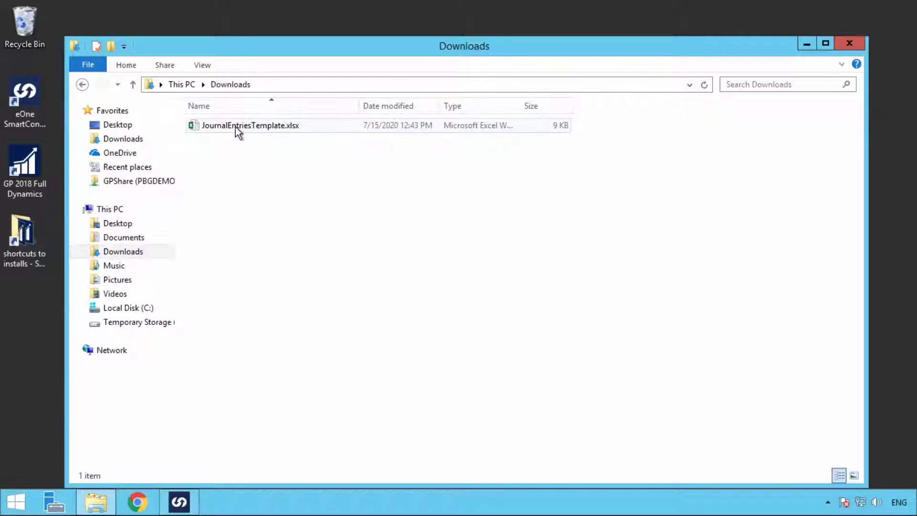
pyautogui.doubleClick(266, 128)
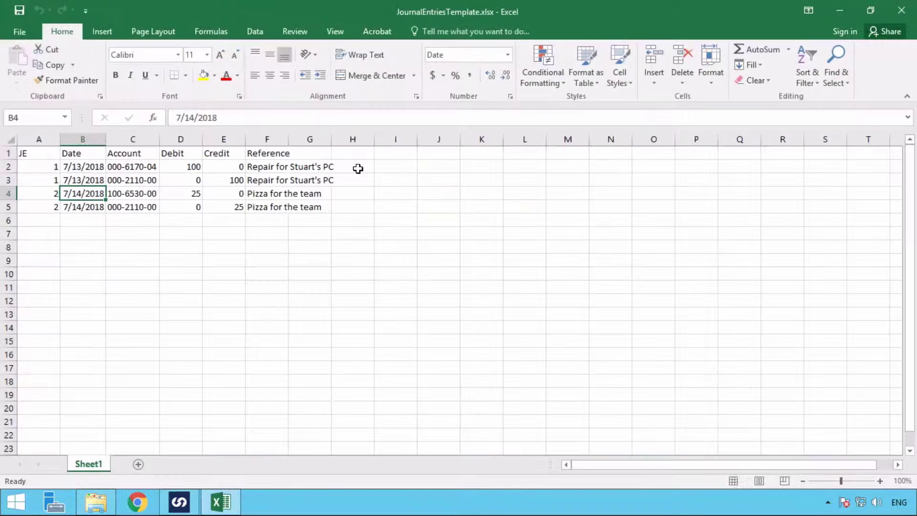
pyautogui.click(71, 234)
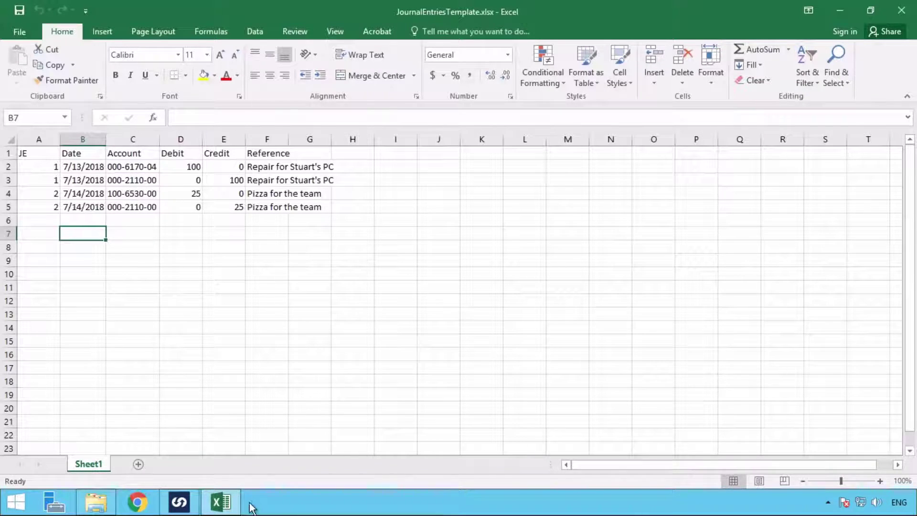
pyautogui.moveTo(235, 504)
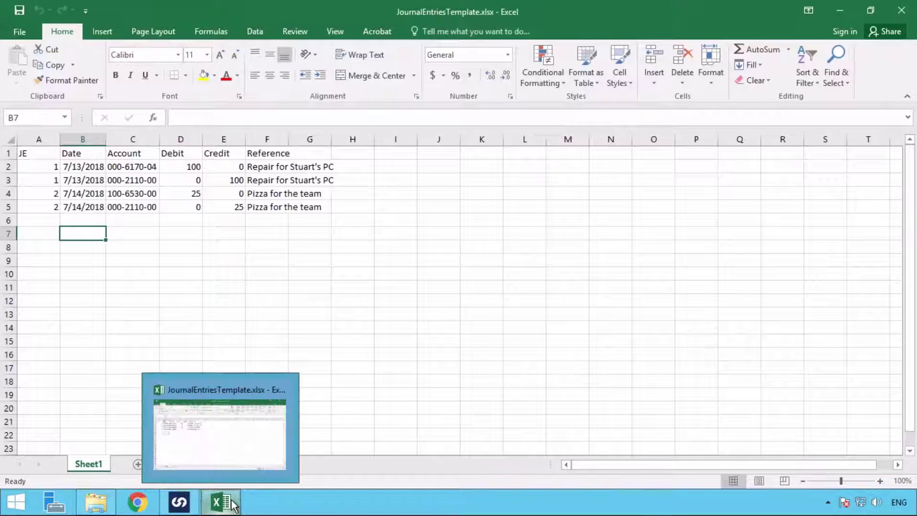
# Close the workbook and log in to Dynamics GP 2018 as sa, dismissing the sample company warning
pyautogui.click(905, 10)
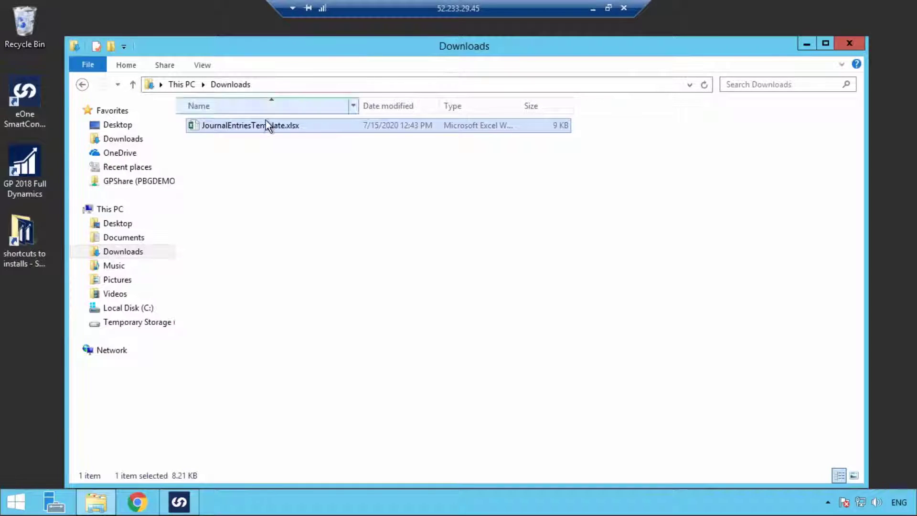
pyautogui.click(806, 48)
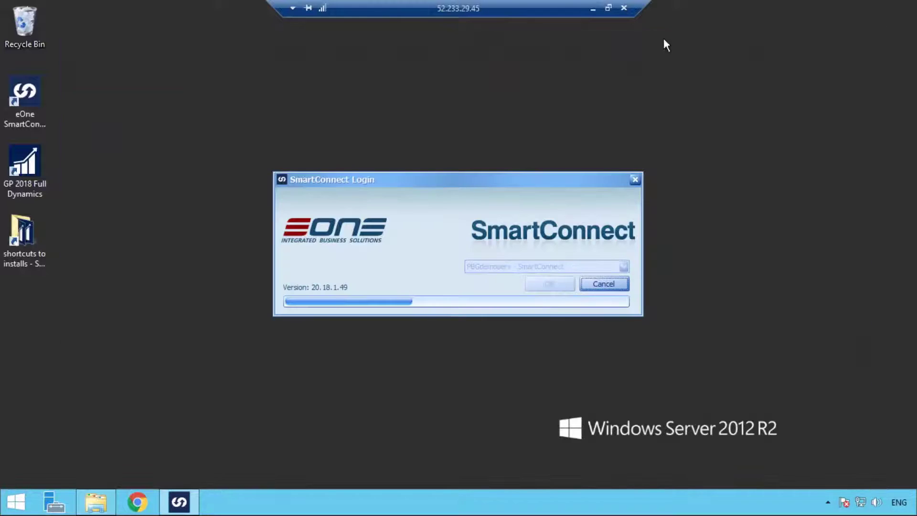
pyautogui.doubleClick(29, 167)
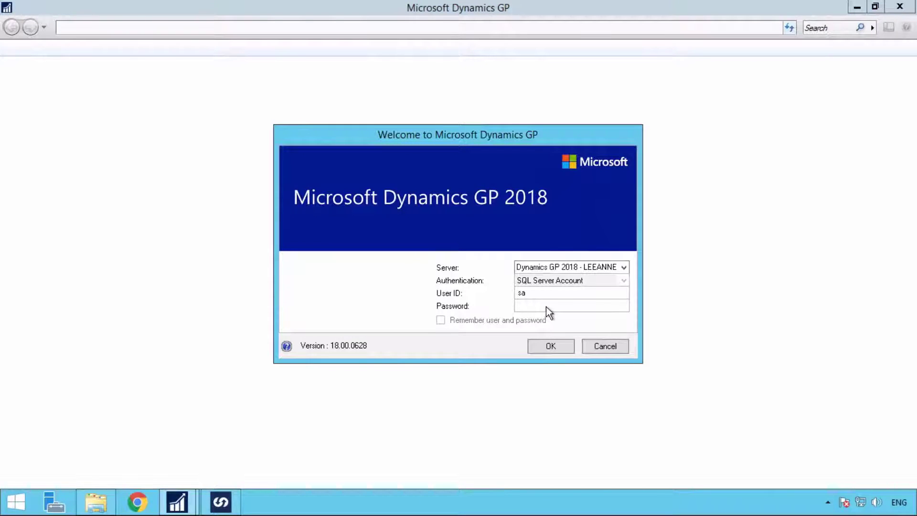
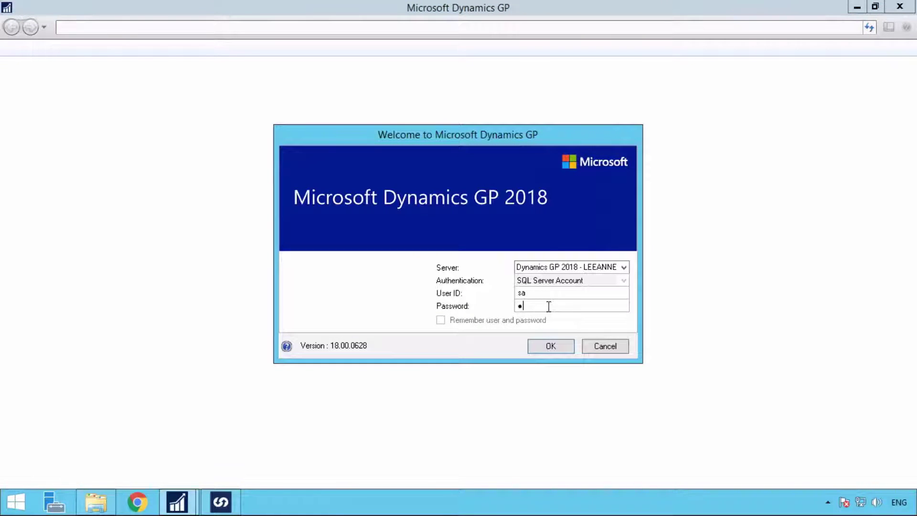
pyautogui.press('Return')
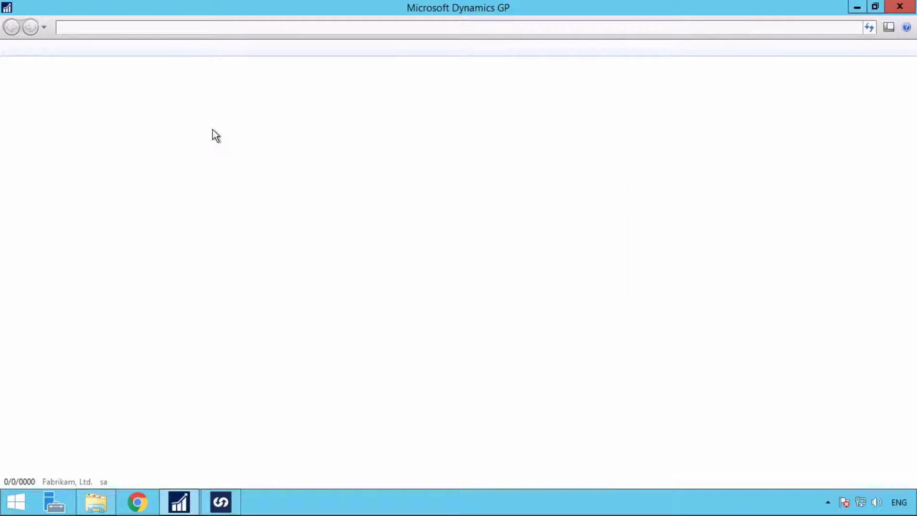
pyautogui.click(463, 291)
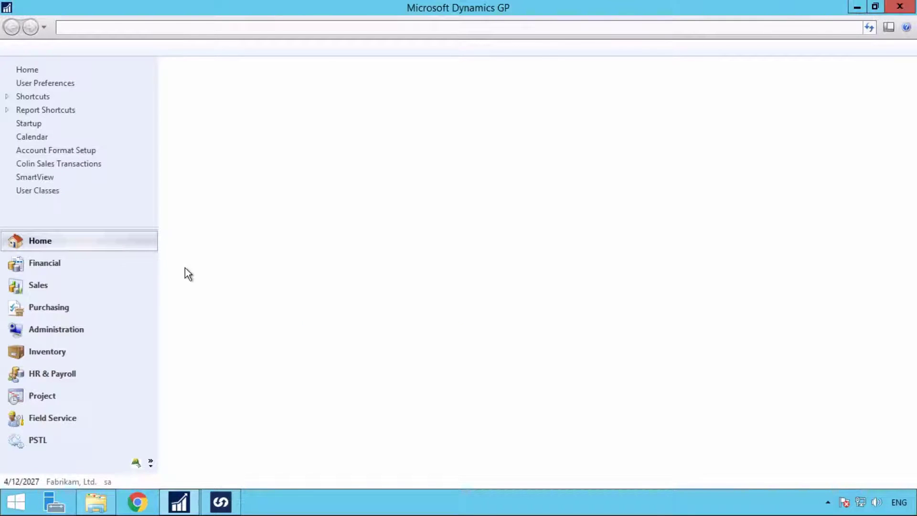
# View General journal transaction entry under Financial, then close it and minimize GP
pyautogui.click(61, 265)
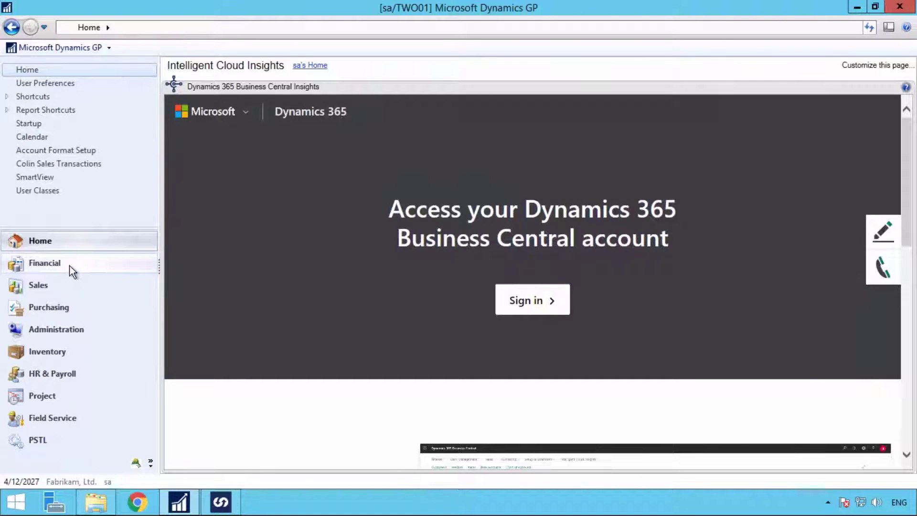
pyautogui.click(70, 265)
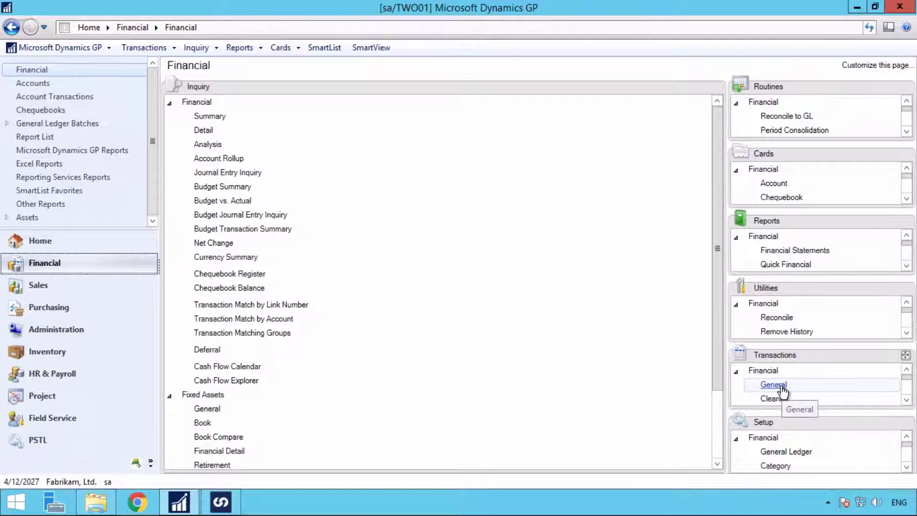
pyautogui.click(782, 389)
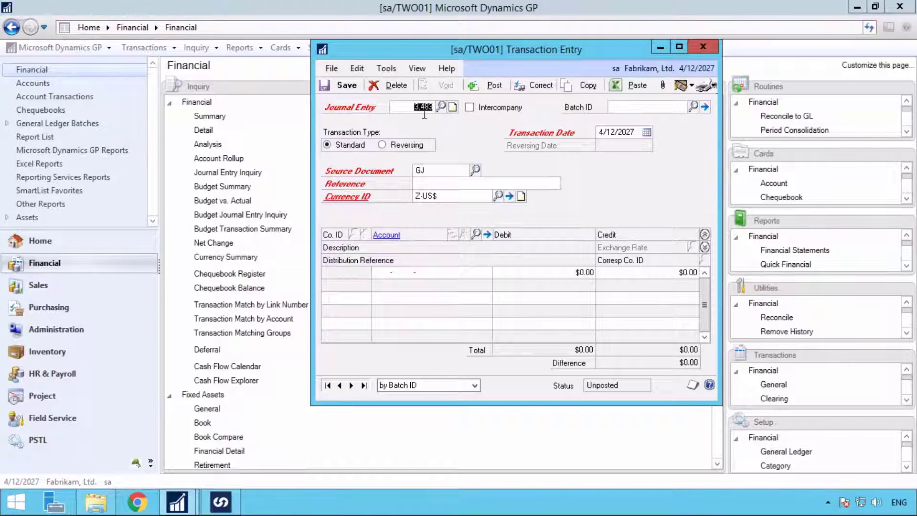
pyautogui.click(707, 47)
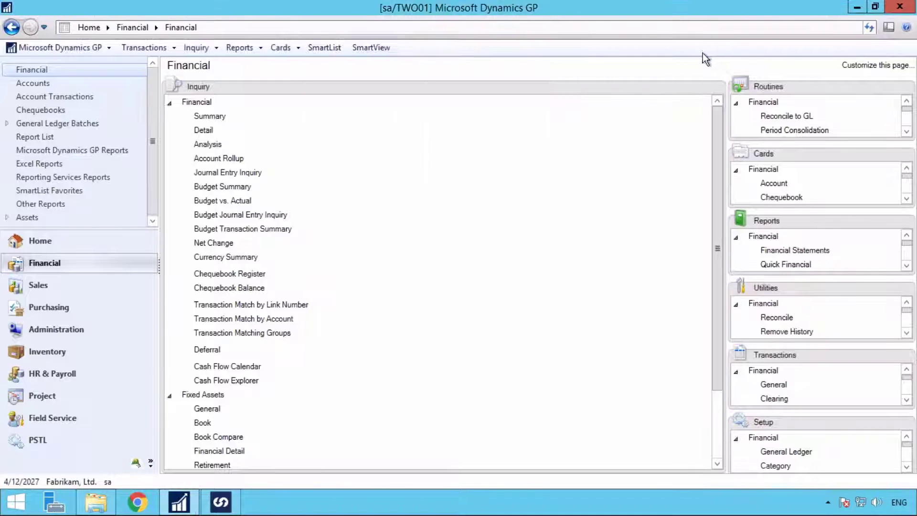
pyautogui.click(858, 7)
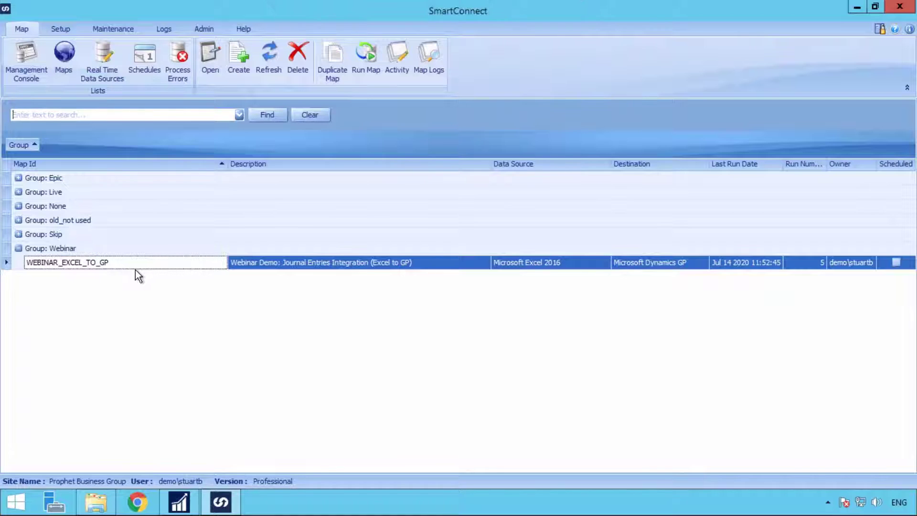
# Filter the map list with 'webinar' and start a new map in Map Setup
pyautogui.click(172, 116)
pyautogui.write('webinar')
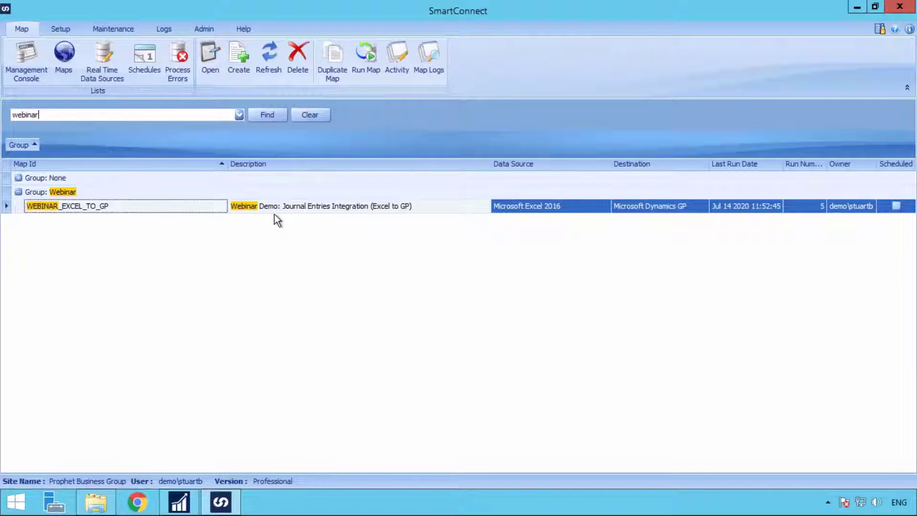
pyautogui.click(244, 72)
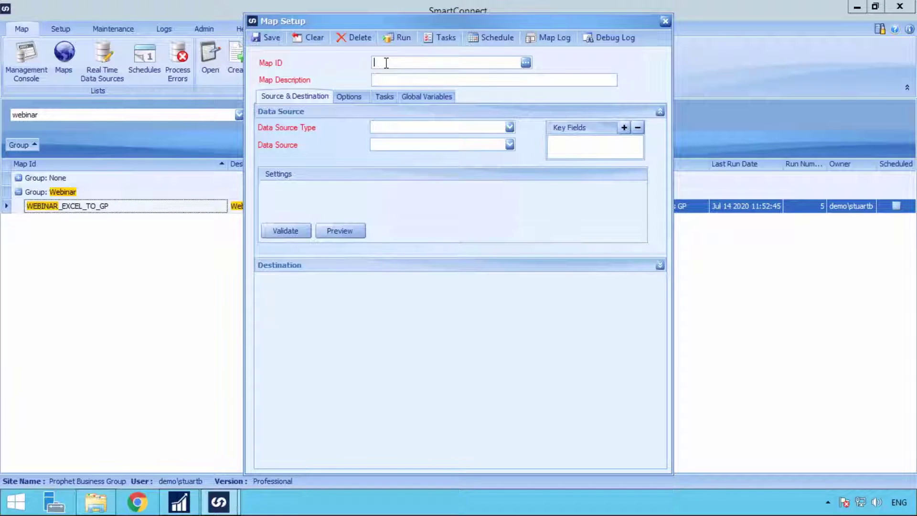
# Enter Map ID 'web_demo' and description 'Webinar Demo: Journal Entries Integration (Excel to GP)'
pyautogui.write('web_demo')
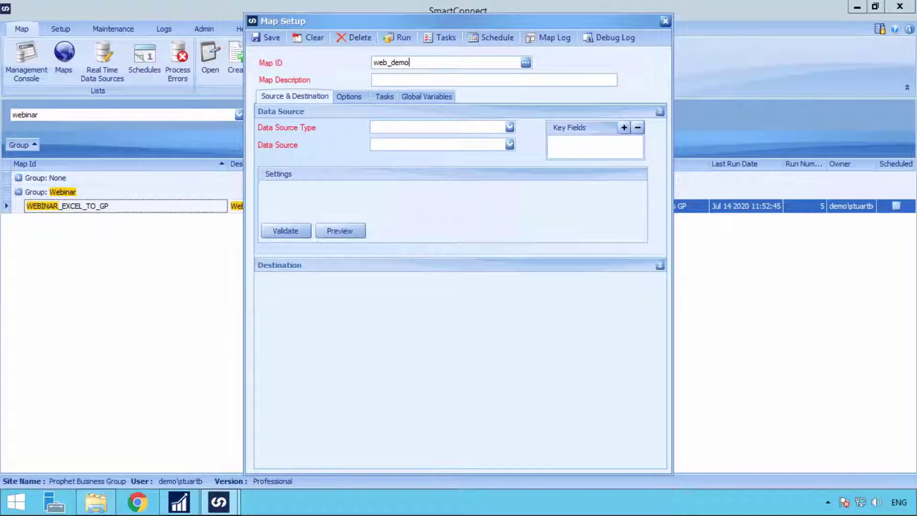
pyautogui.press('Tab')
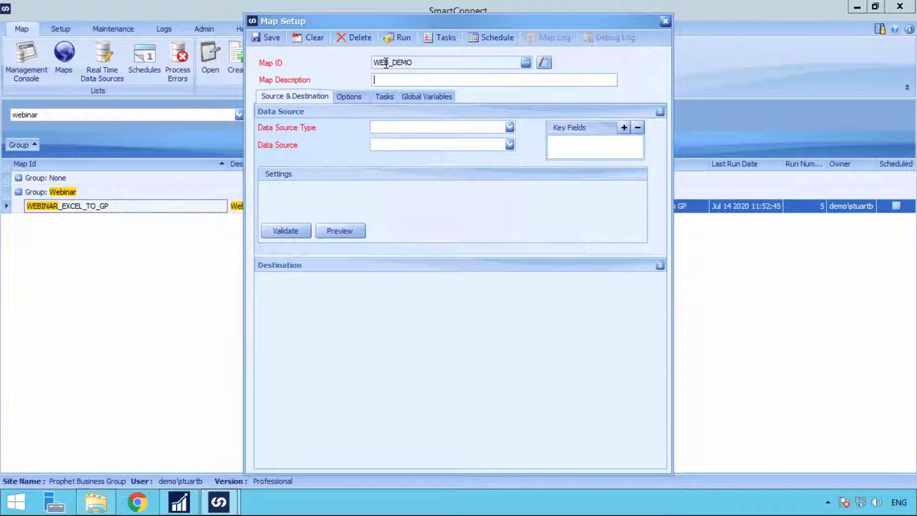
pyautogui.write('Webinar Demo:')
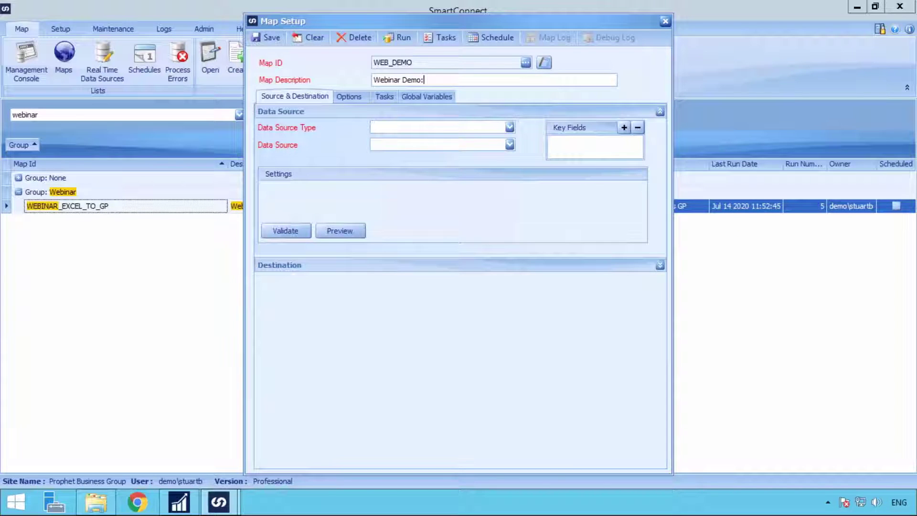
pyautogui.write(' Journal \\')
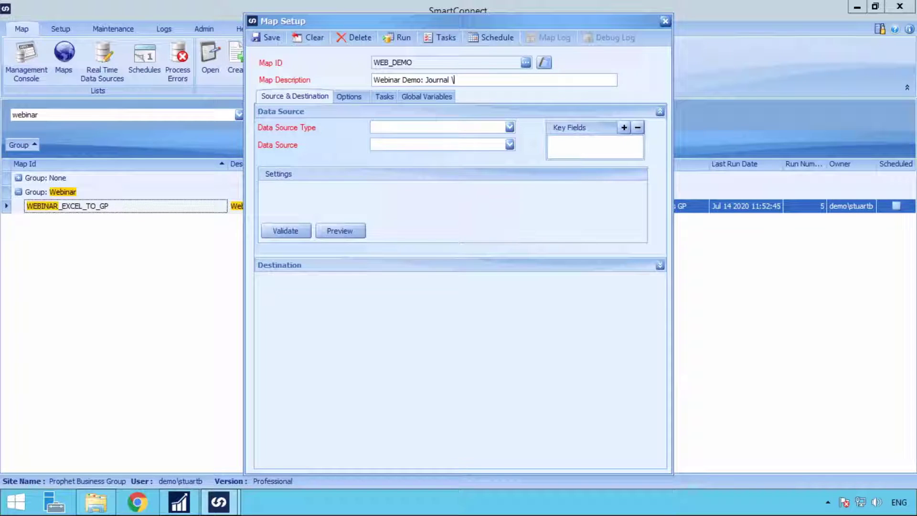
pyautogui.press('BackSpace')
pyautogui.write('Entries Integration')
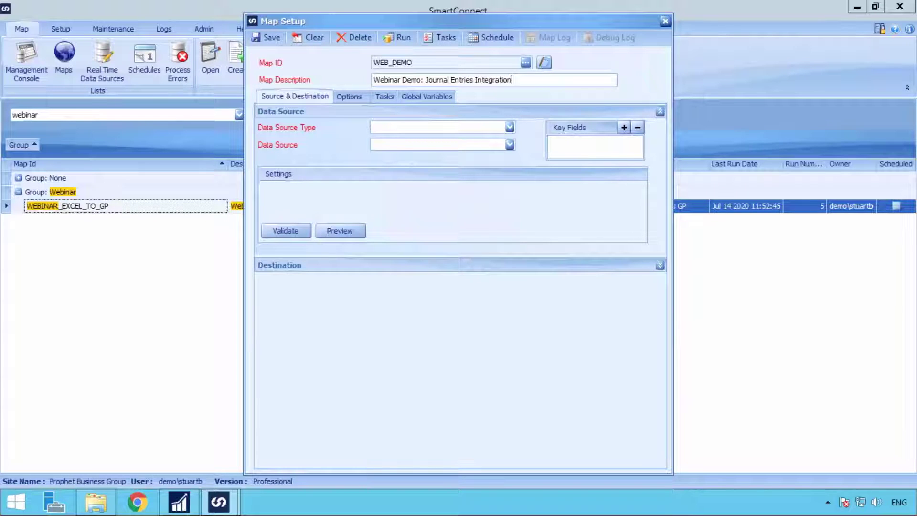
pyautogui.write(' (E')
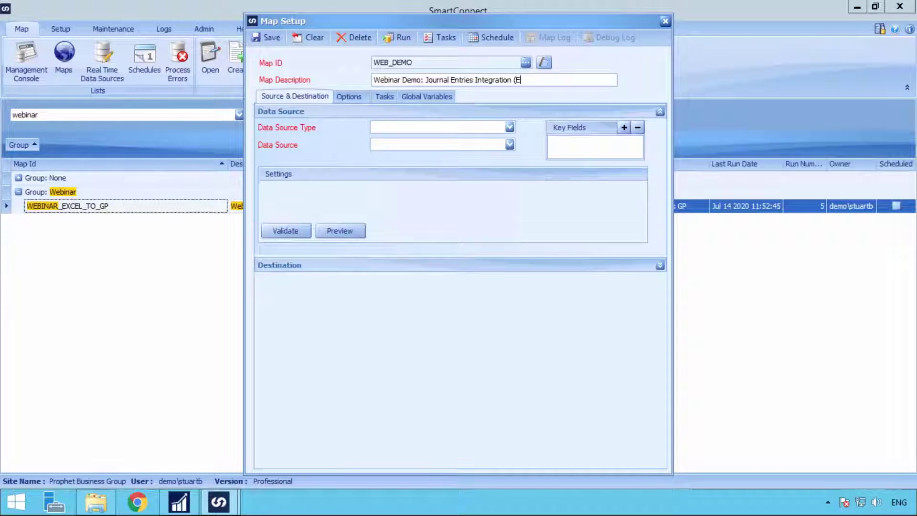
pyautogui.write('xcel to GP)')
# Choose Bulk Data Load as the source type and Microsoft Excel 2016 as the data source
pyautogui.click(510, 127)
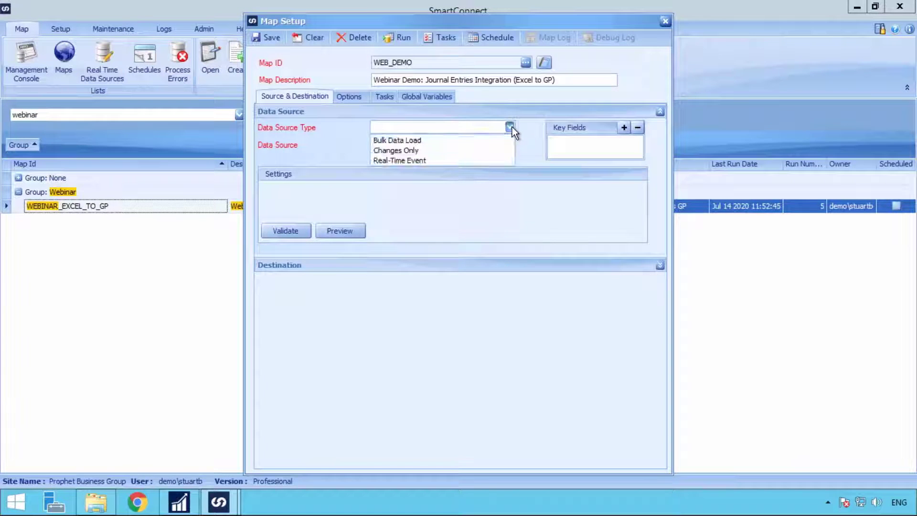
pyautogui.click(485, 141)
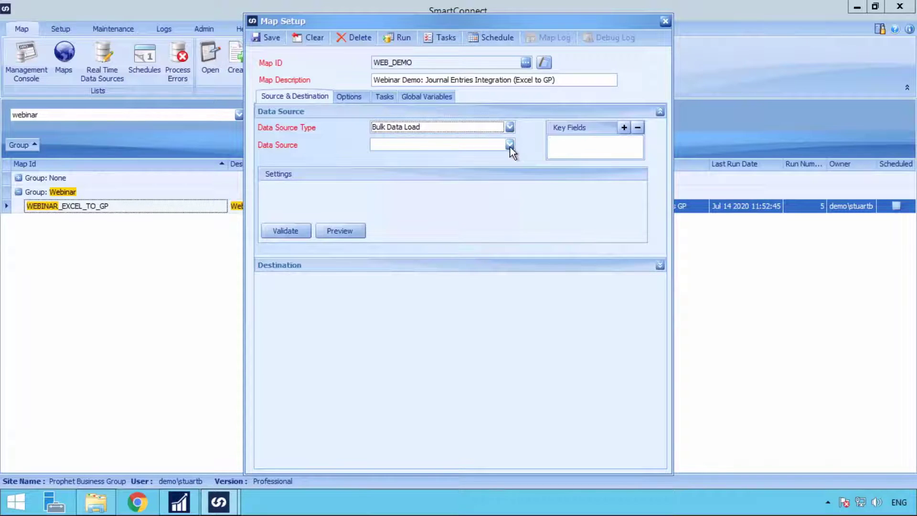
pyautogui.click(509, 145)
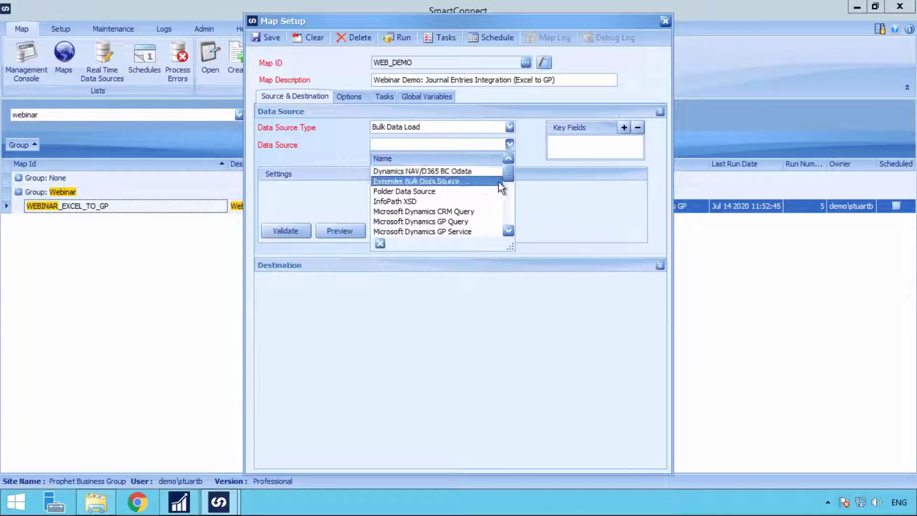
pyautogui.moveTo(509, 185); pyautogui.dragTo(511, 204)
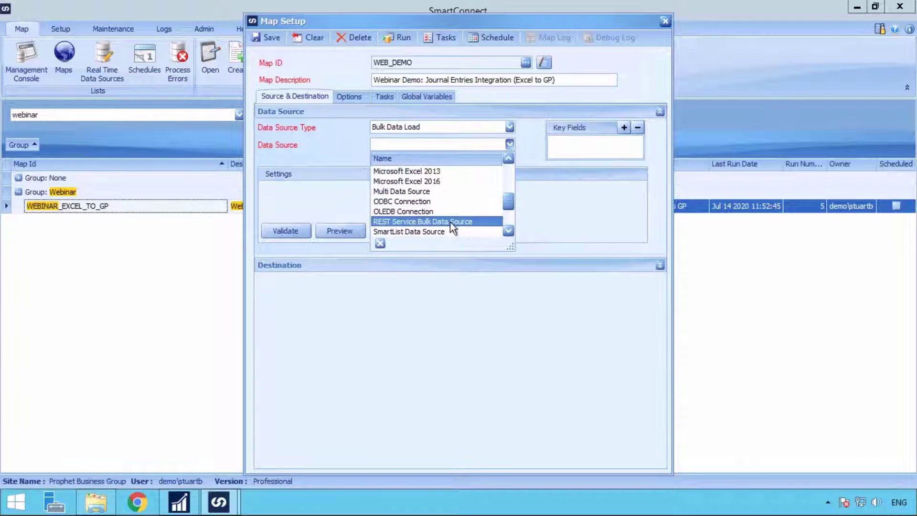
pyautogui.click(445, 180)
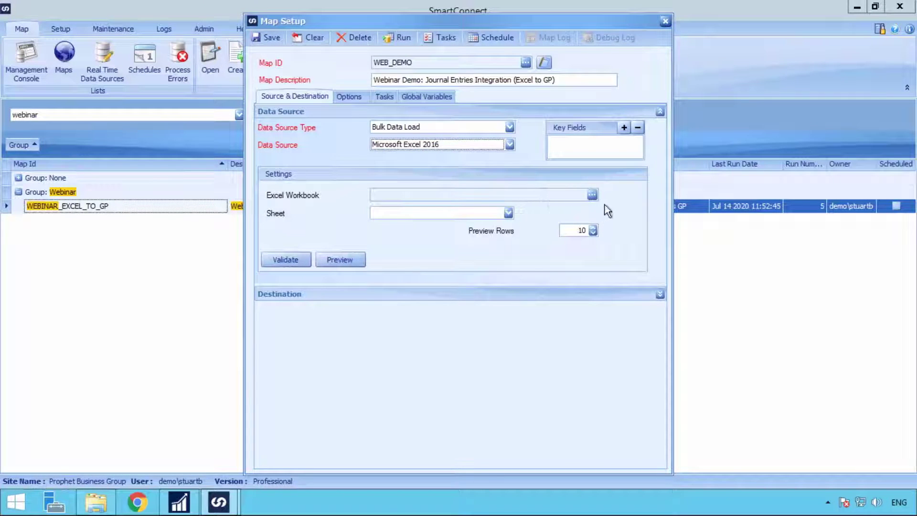
# Select JournalEntriesTemplate.xlsx with sheet Sheet1$ and validate the connection successfully
pyautogui.click(592, 195)
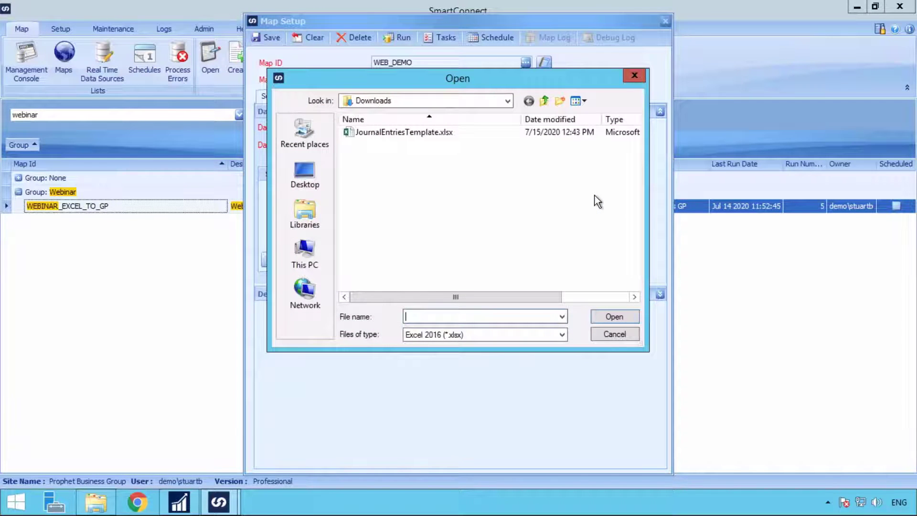
pyautogui.doubleClick(403, 131)
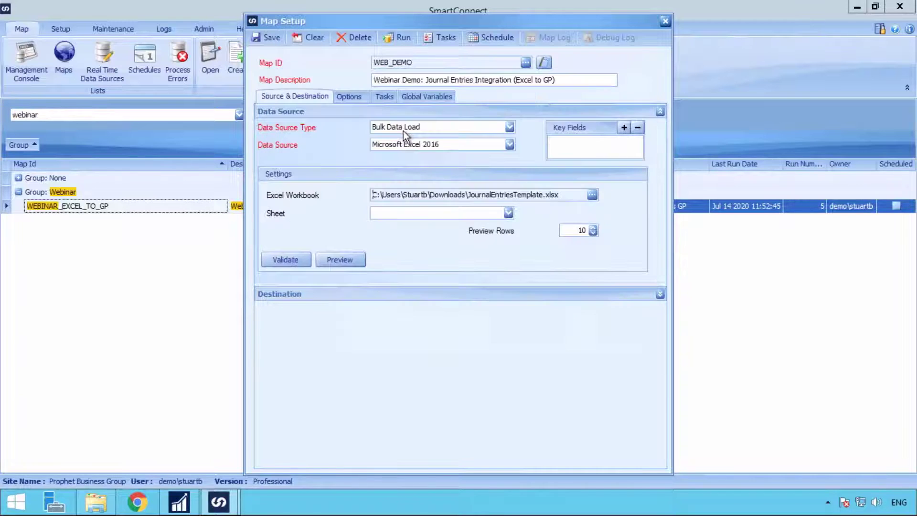
pyautogui.click(509, 213)
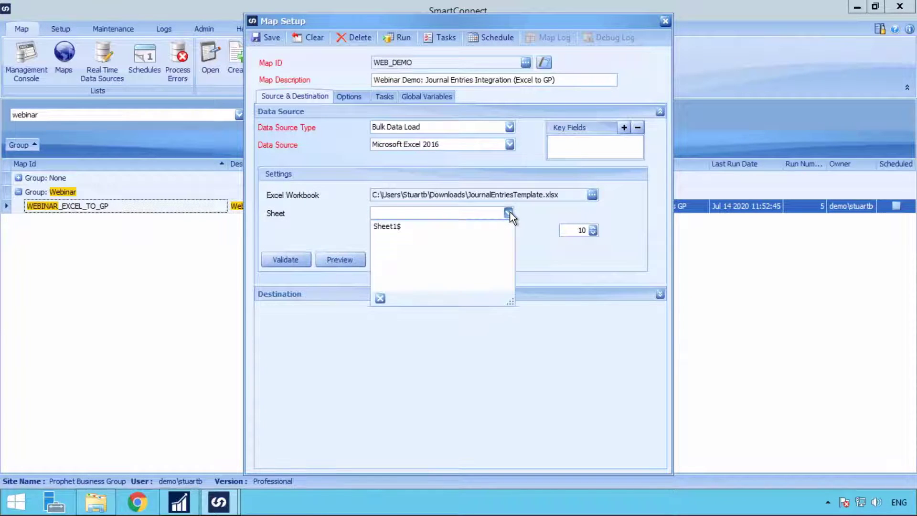
pyautogui.click(448, 227)
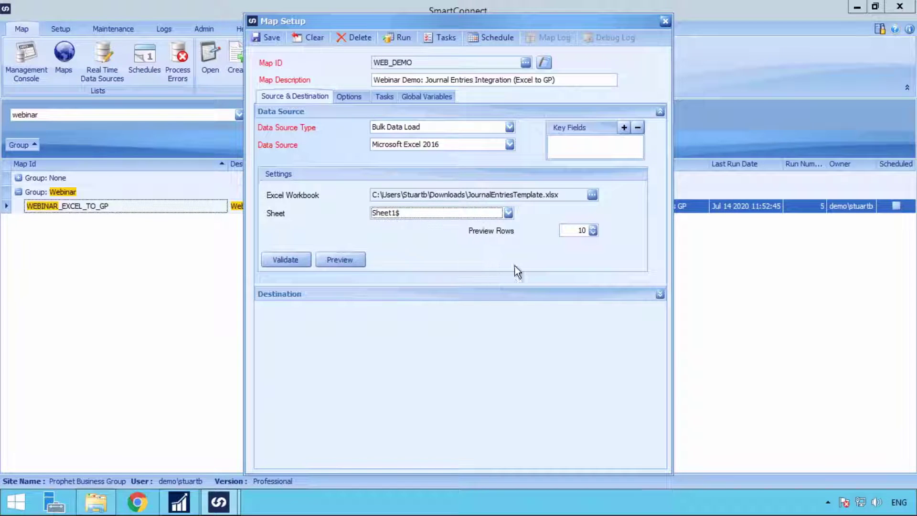
pyautogui.click(300, 260)
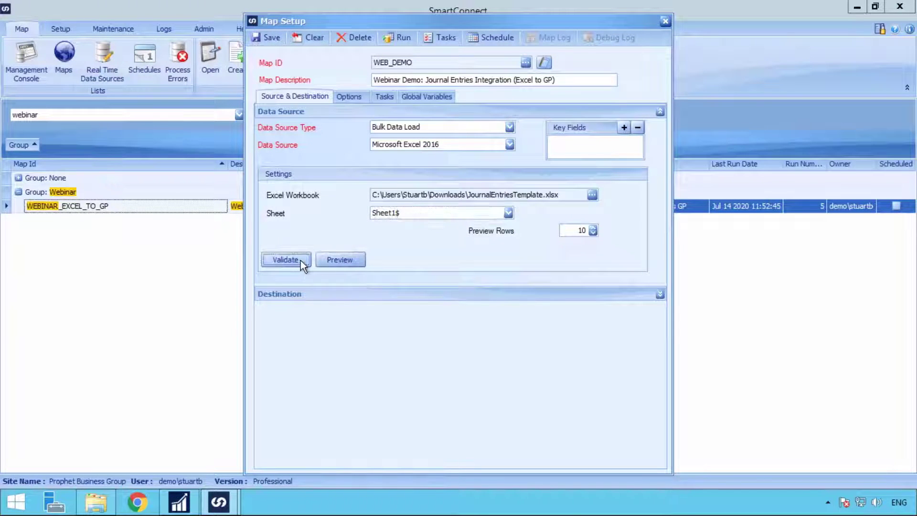
pyautogui.click(457, 266)
# Preview the four journal entry rows in the Excel source
pyautogui.click(351, 259)
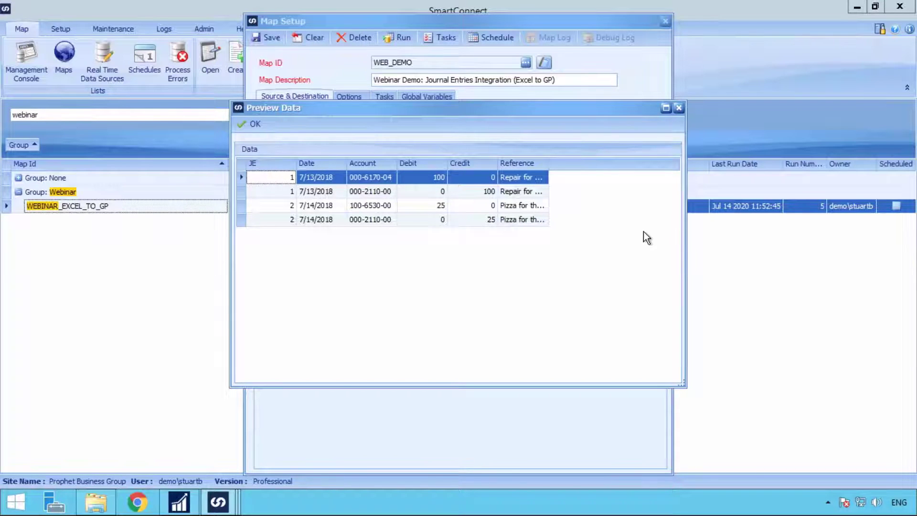
pyautogui.click(679, 108)
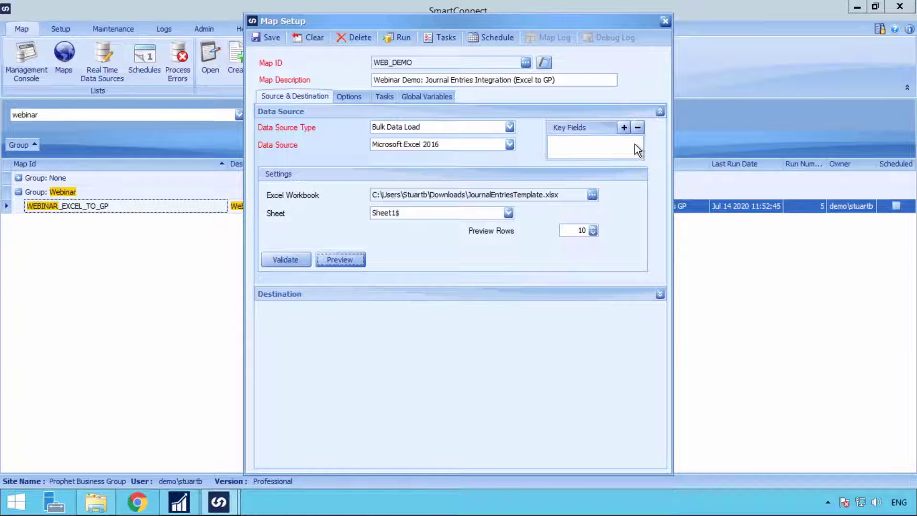
pyautogui.click(353, 254)
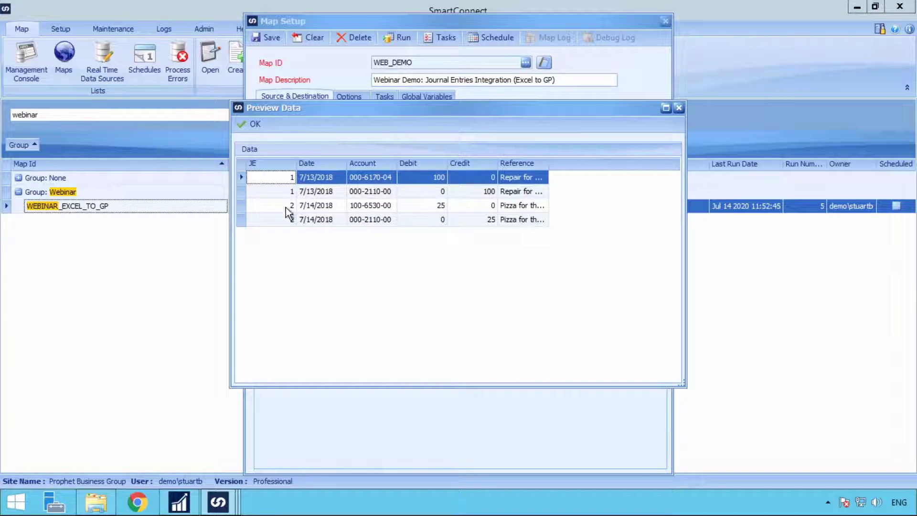
pyautogui.click(678, 108)
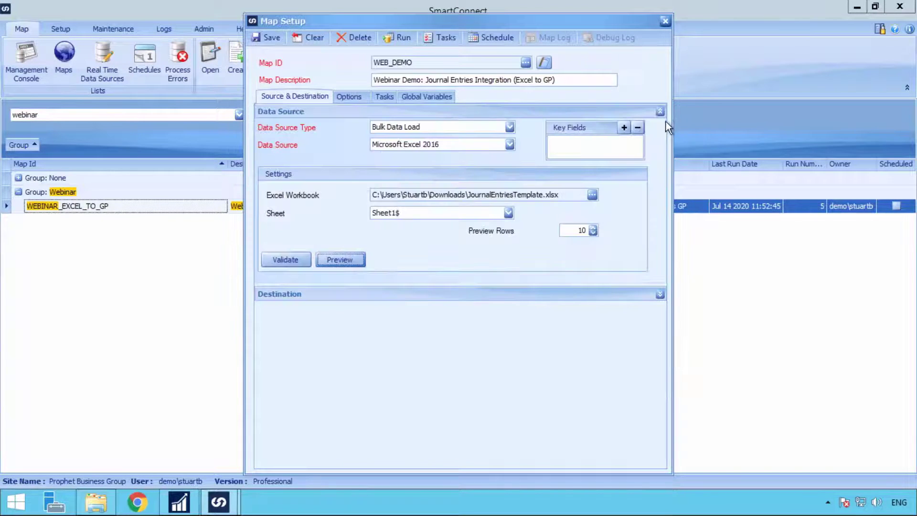
# Add JE as the source key field and preview the data again
pyautogui.click(625, 127)
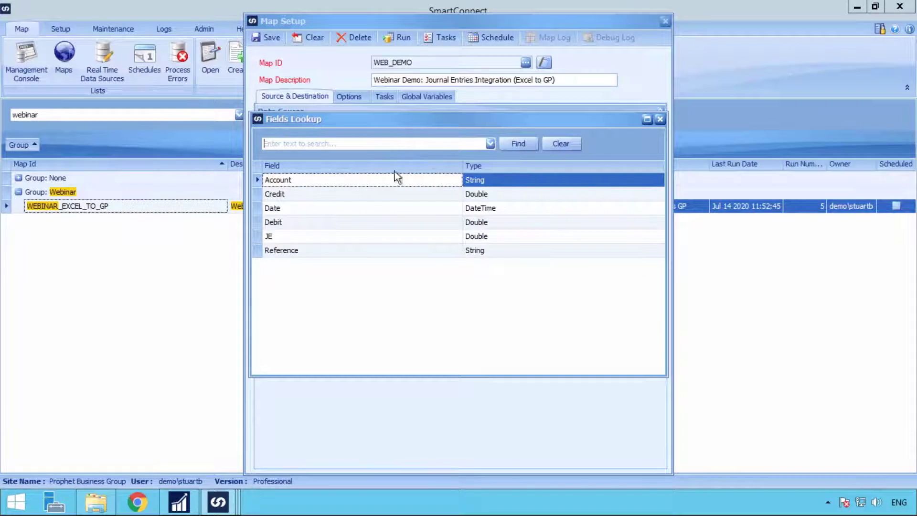
pyautogui.doubleClick(269, 237)
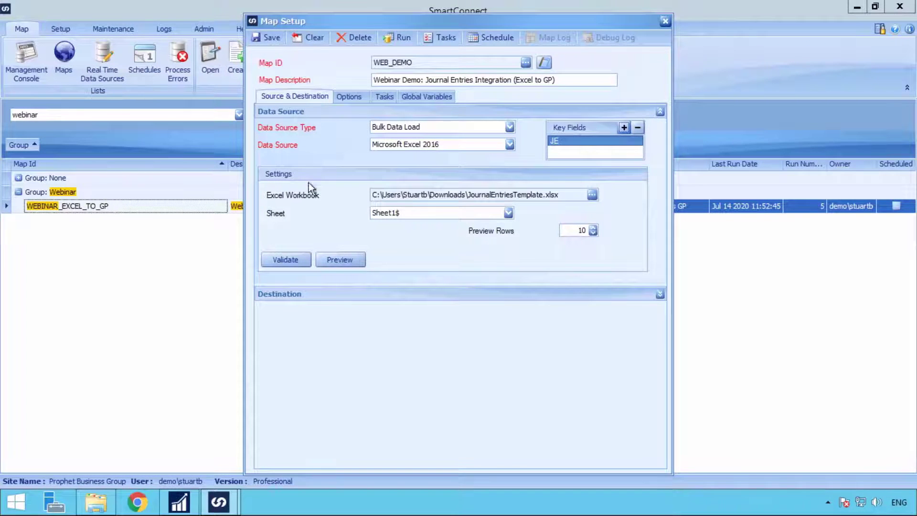
pyautogui.click(334, 260)
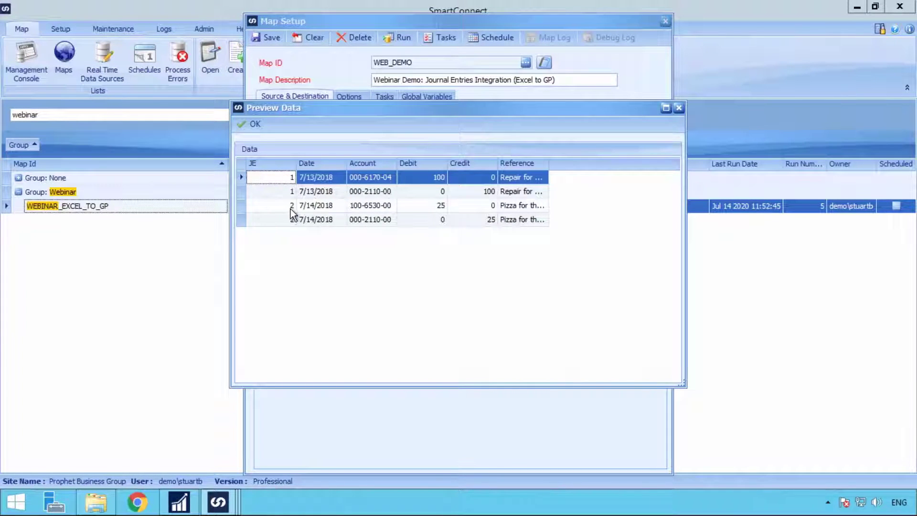
pyautogui.click(679, 109)
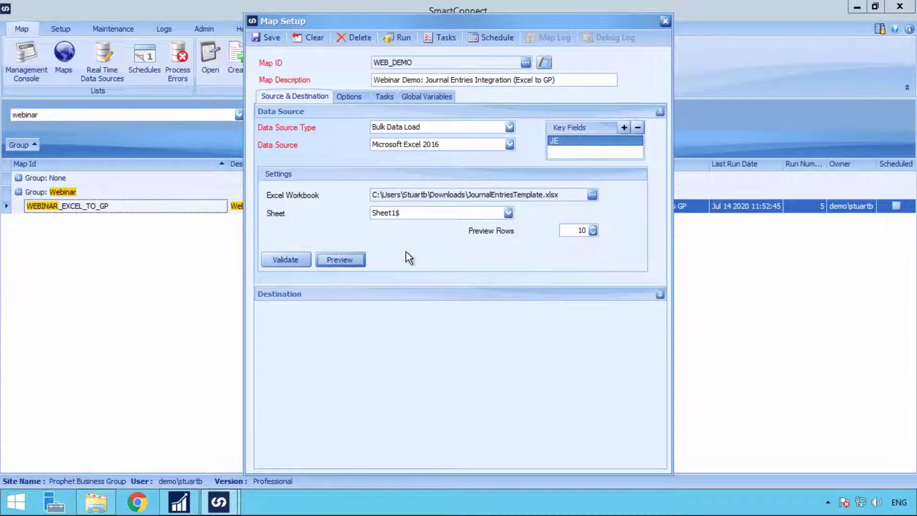
# Expand the Destination section and set the destination type to Microsoft Dynamics GP
pyautogui.click(326, 294)
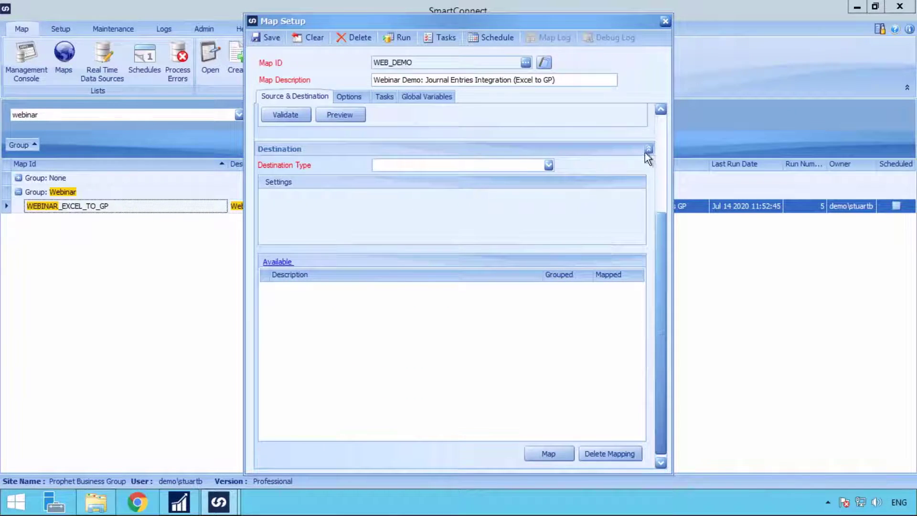
pyautogui.click(548, 165)
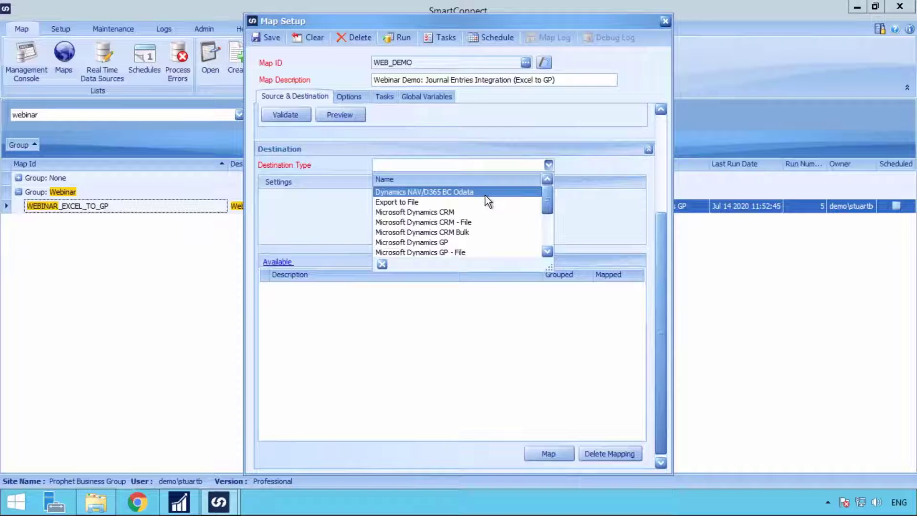
pyautogui.moveTo(547, 208)
pyautogui.mouseDown()
pyautogui.moveTo(547, 242)
pyautogui.moveTo(547, 223)
pyautogui.mouseUp()
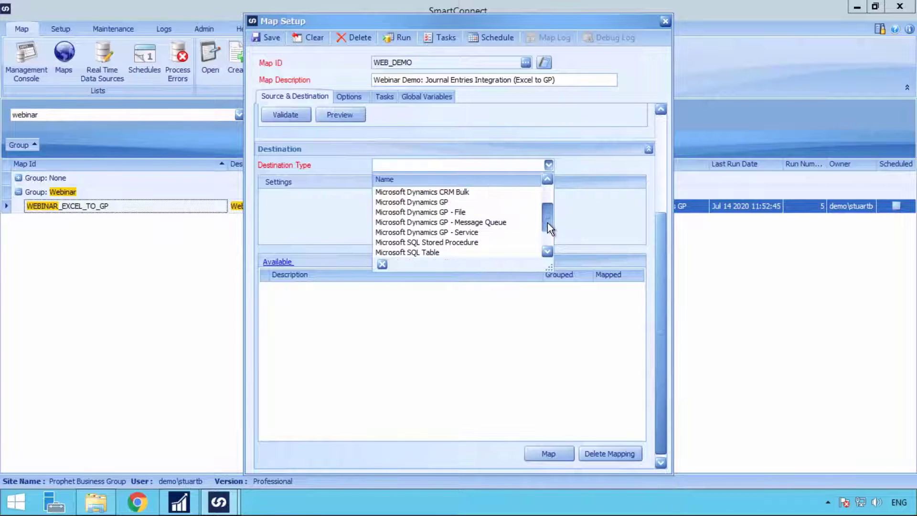
pyautogui.click(429, 203)
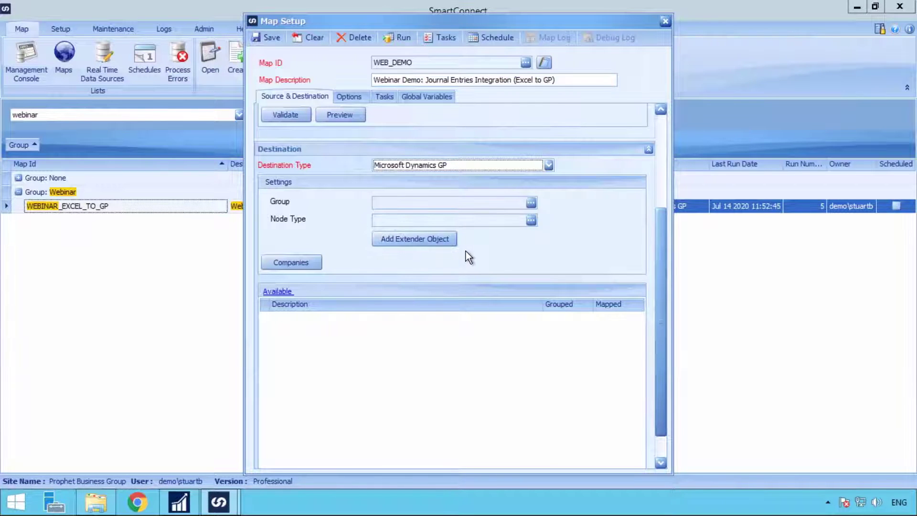
# Set the destination group to General Ledger and node type to Transactions, then list the Companies
pyautogui.click(531, 202)
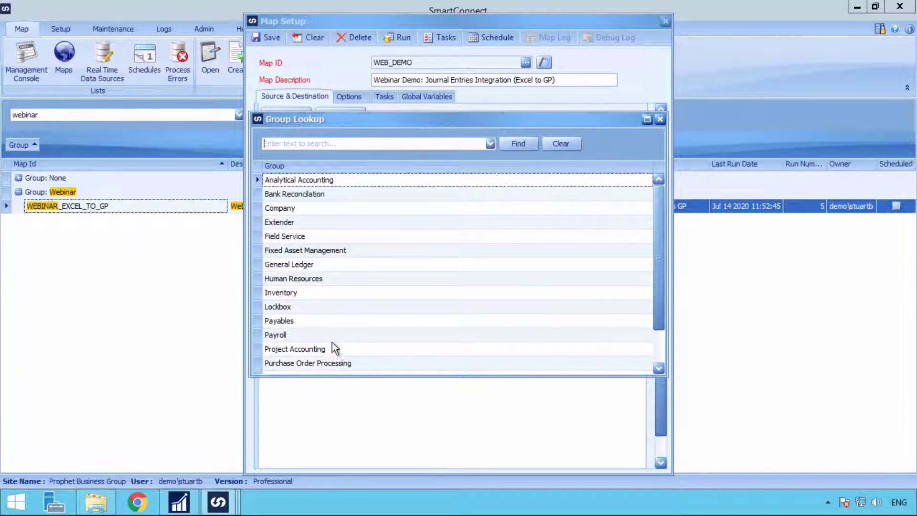
pyautogui.doubleClick(306, 266)
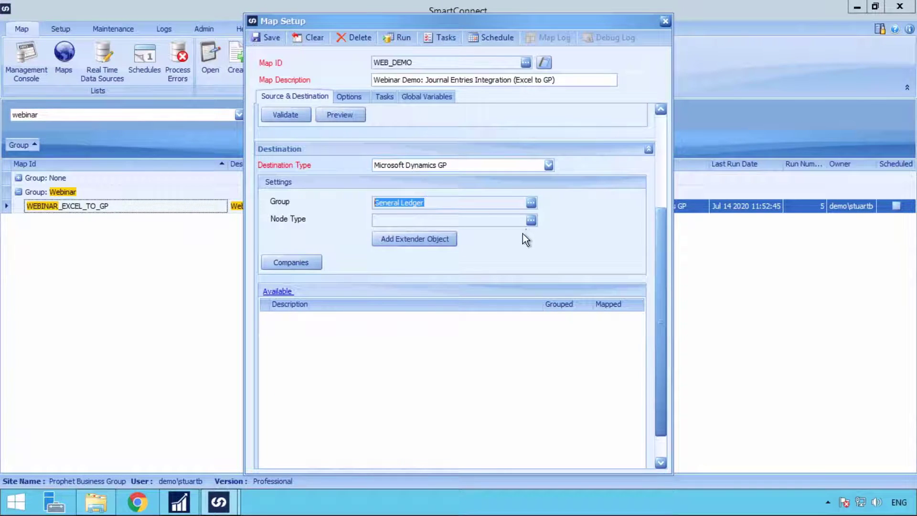
pyautogui.click(531, 221)
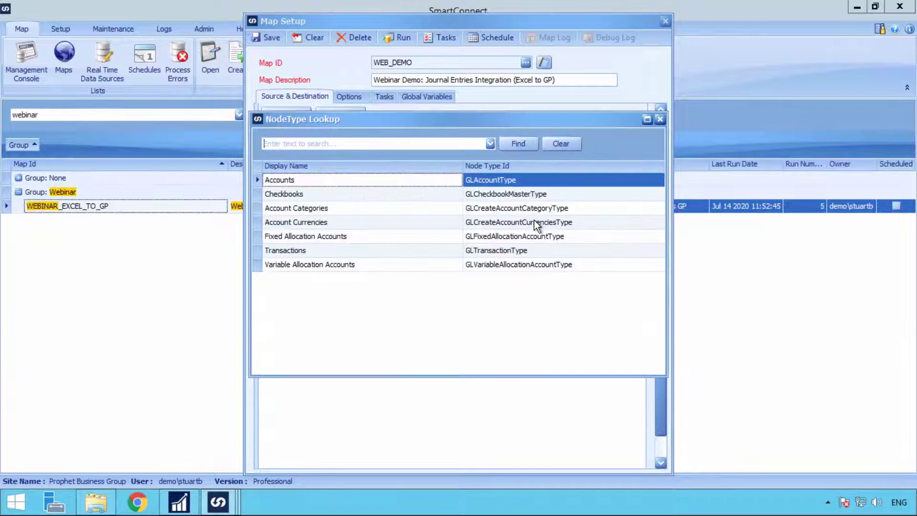
pyautogui.doubleClick(291, 250)
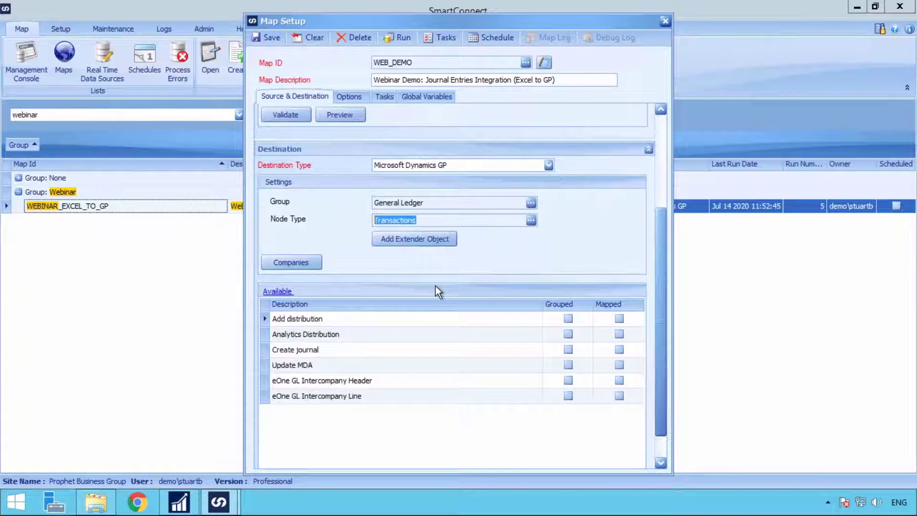
pyautogui.click(306, 262)
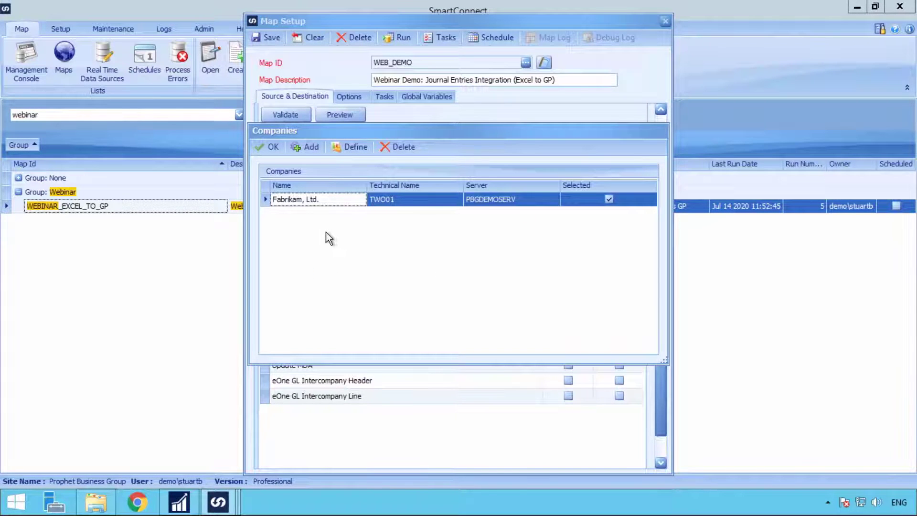
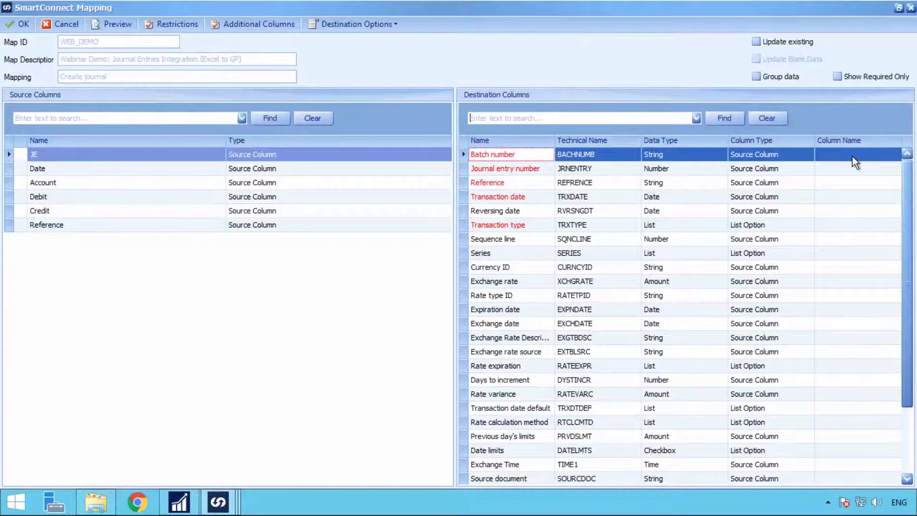
# Make Batch number a Local Constant with the value GL BATCH
pyautogui.click(787, 151)
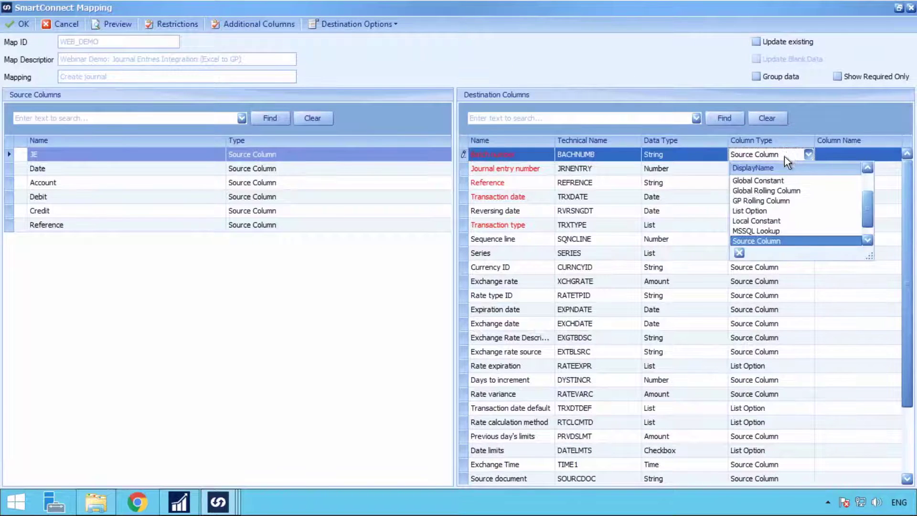
pyautogui.click(773, 220)
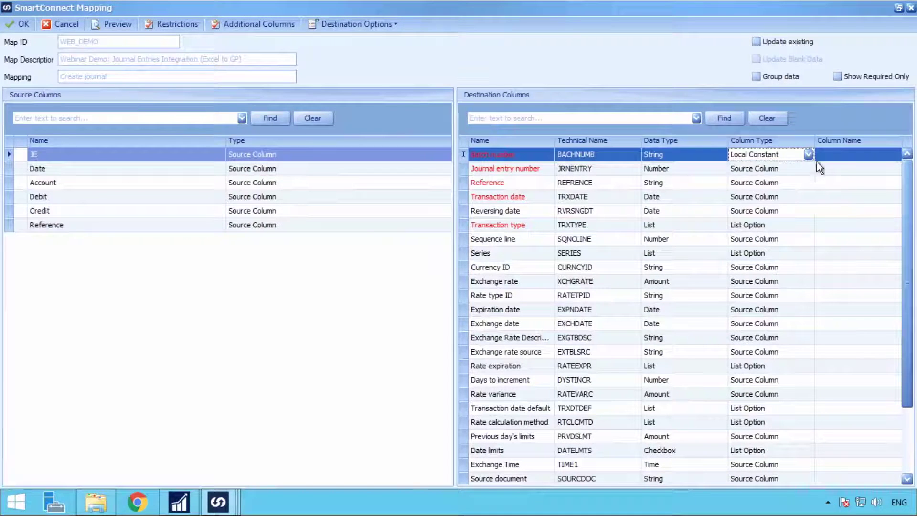
pyautogui.click(833, 156)
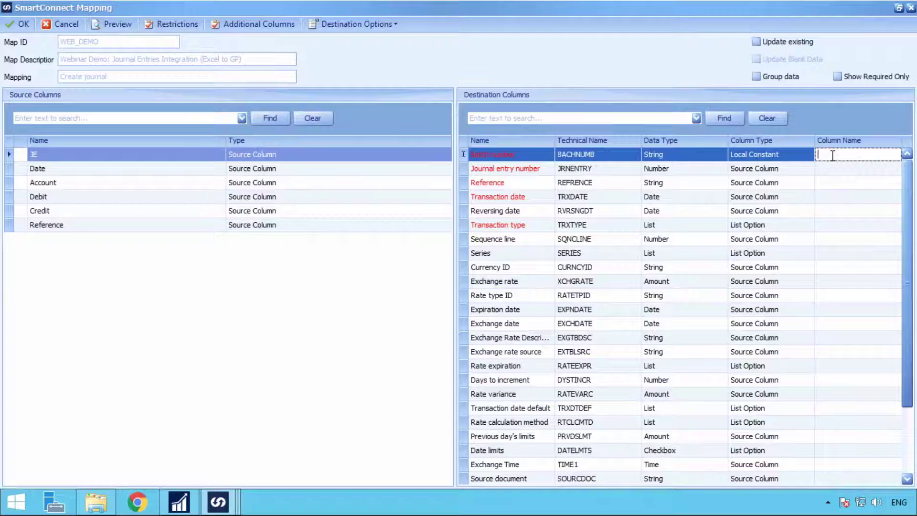
pyautogui.write('GL BATC')
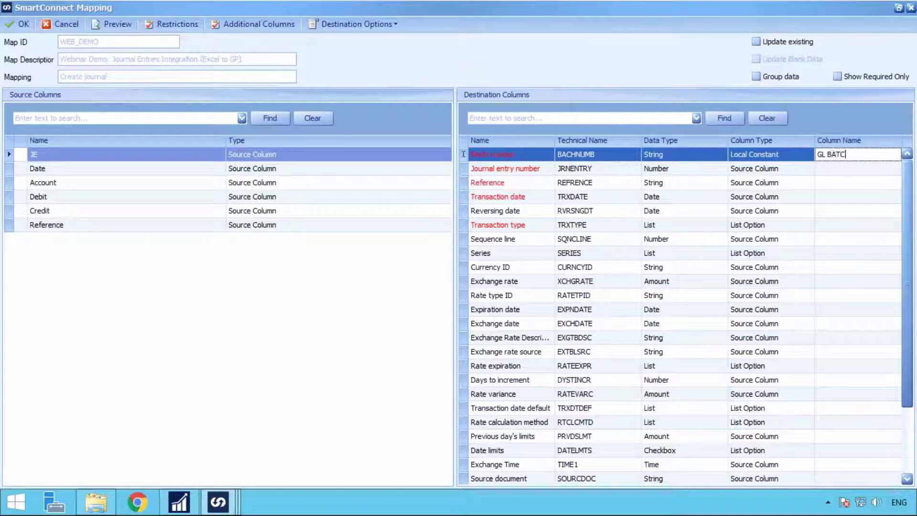
pyautogui.write('H')
pyautogui.press('Tab')
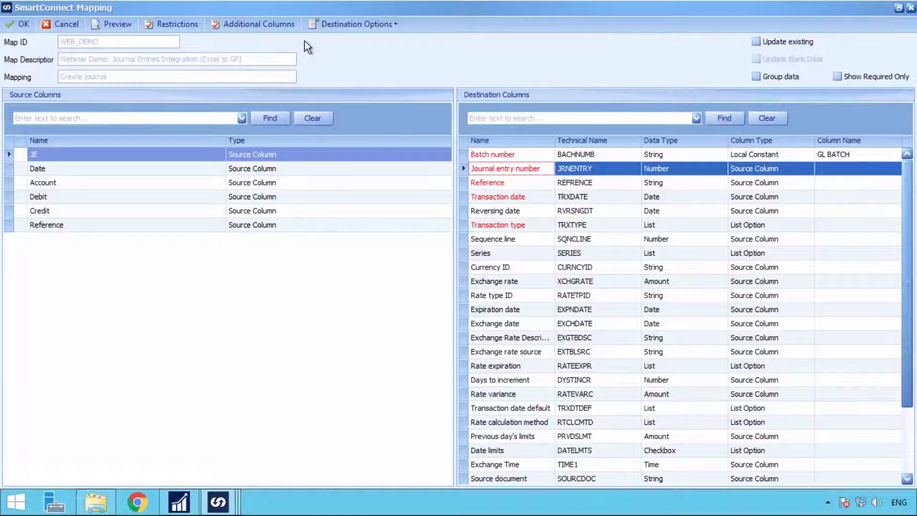
# Add a new GP rolling column in Additional Columns named JE_ROLLING
pyautogui.click(271, 25)
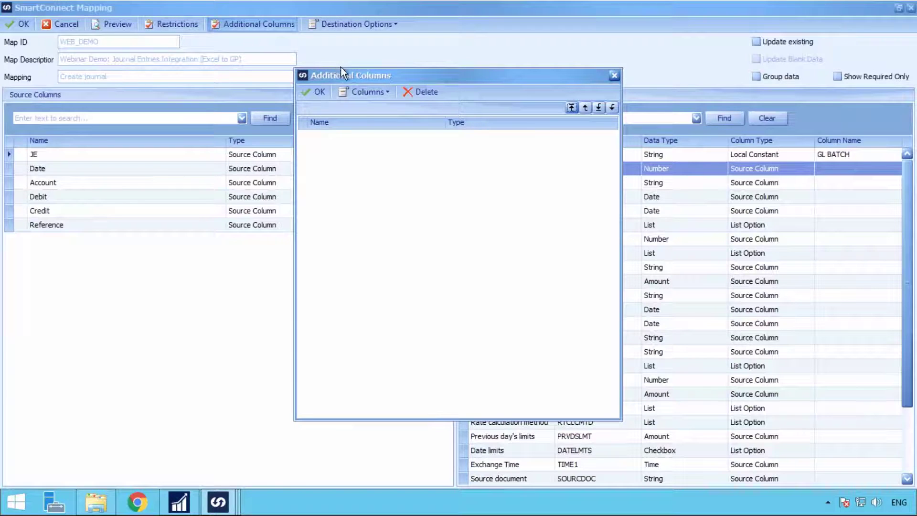
pyautogui.click(386, 93)
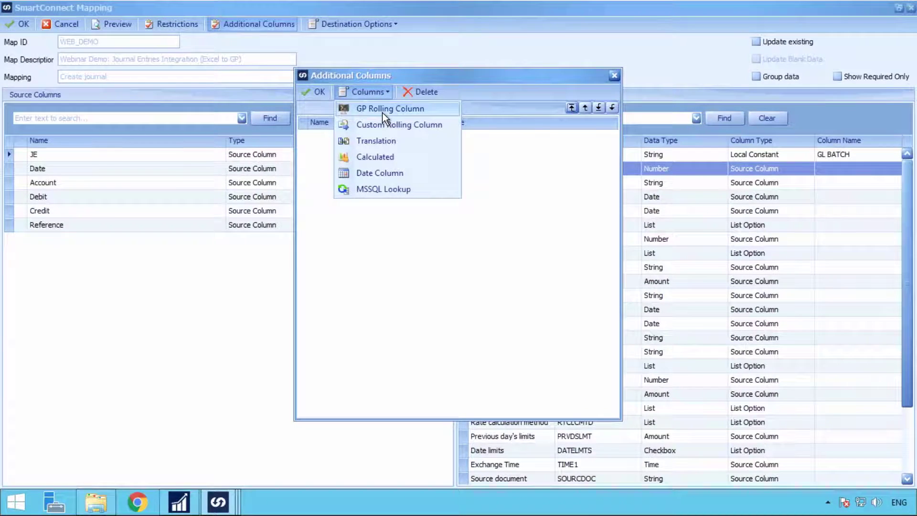
pyautogui.click(382, 112)
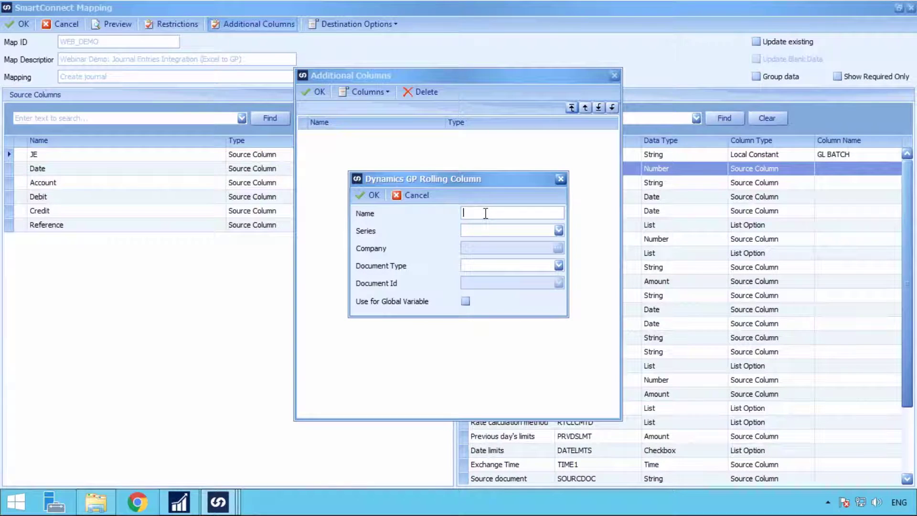
pyautogui.write('je_ROLLING')
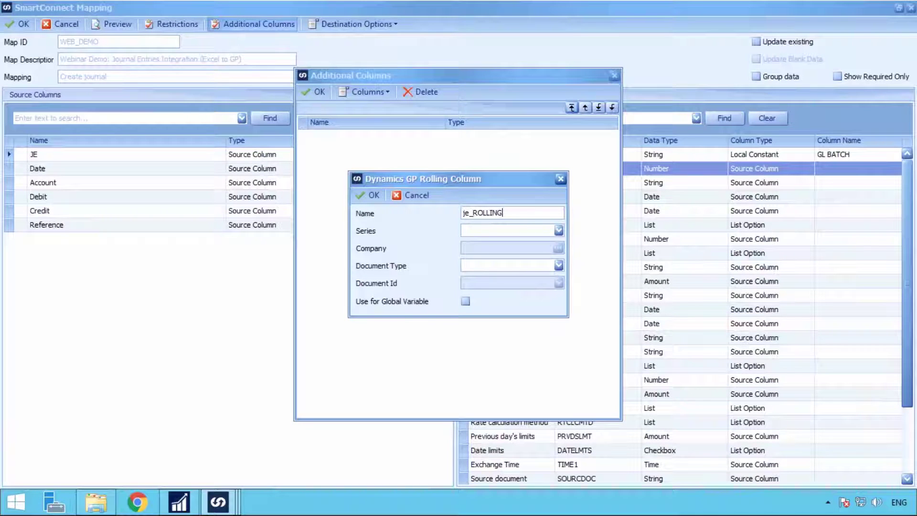
pyautogui.press('Left')
pyautogui.press('Left')
pyautogui.press('Left')
pyautogui.press('Left')
pyautogui.press('Left')
pyautogui.press('Left')
pyautogui.press('Left')
pyautogui.press('Left')
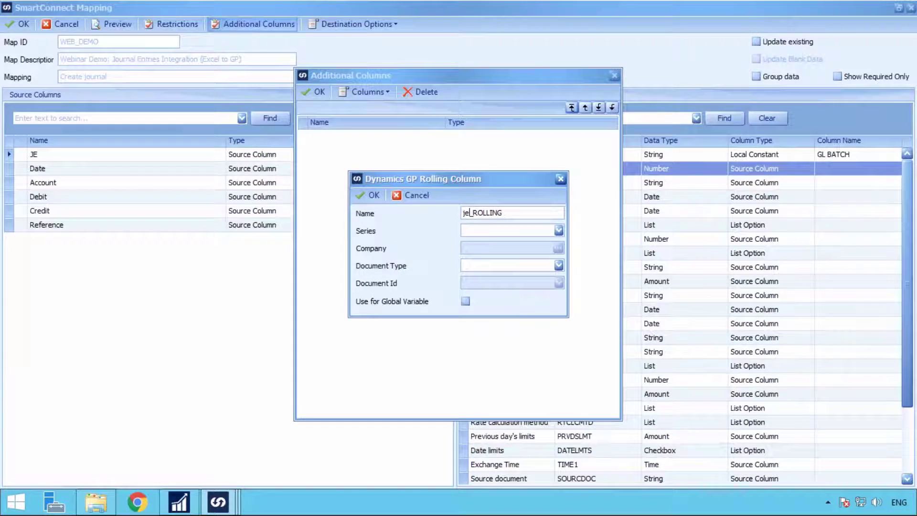
pyautogui.press('BackSpace')
pyautogui.press('BackSpace')
pyautogui.write('JE')
pyautogui.press('Tab')
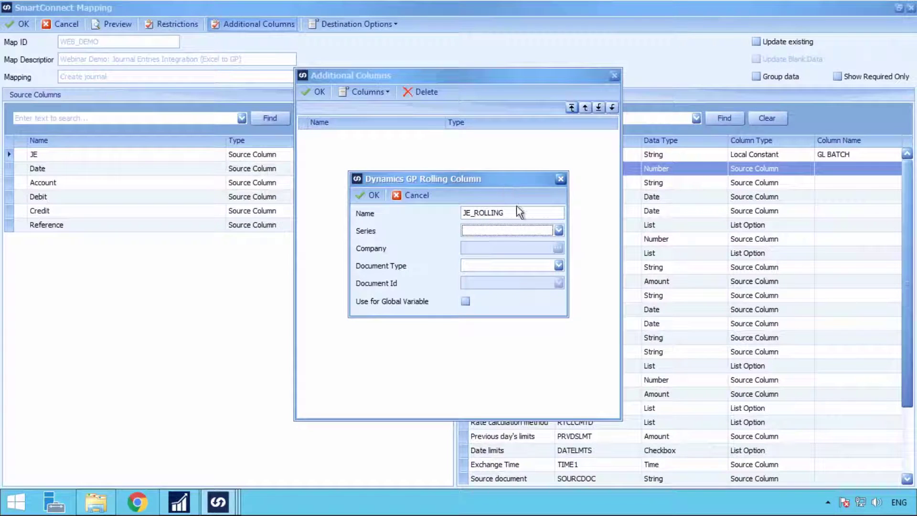
# Give JE_ROLLING the Financial series, company Fabrikam, Ltd., and document type Journal Number, then save it
pyautogui.click(526, 230)
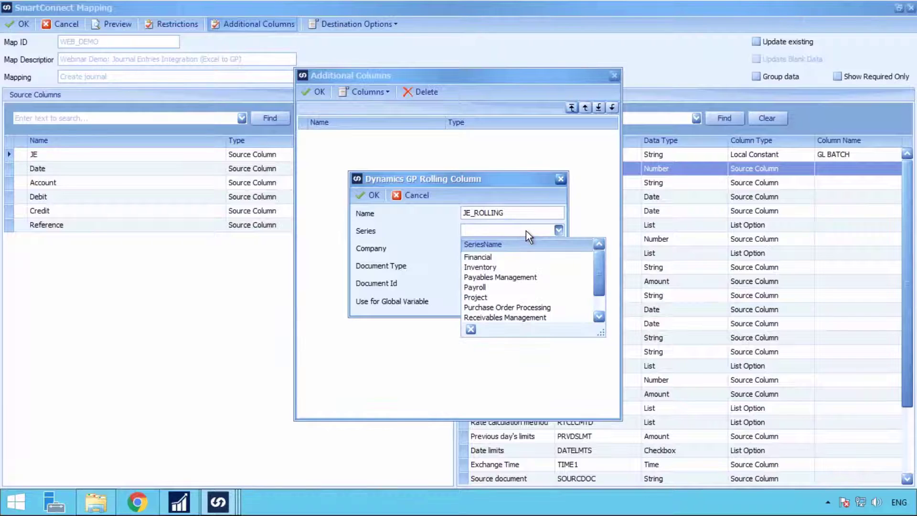
pyautogui.click(494, 257)
pyautogui.click(558, 247)
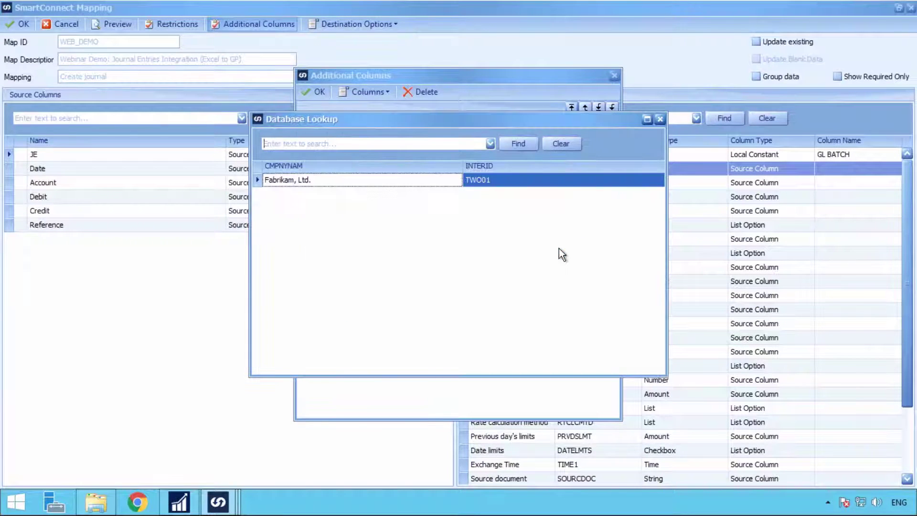
pyautogui.doubleClick(291, 179)
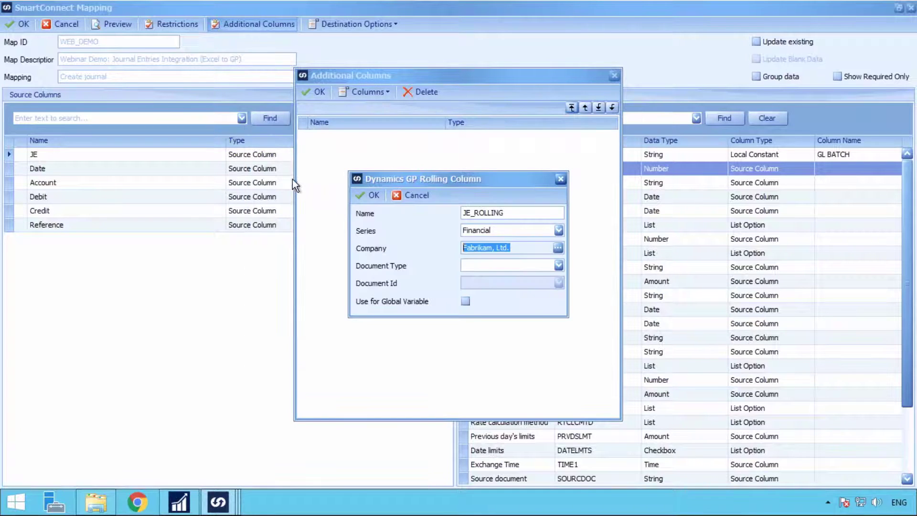
pyautogui.click(558, 266)
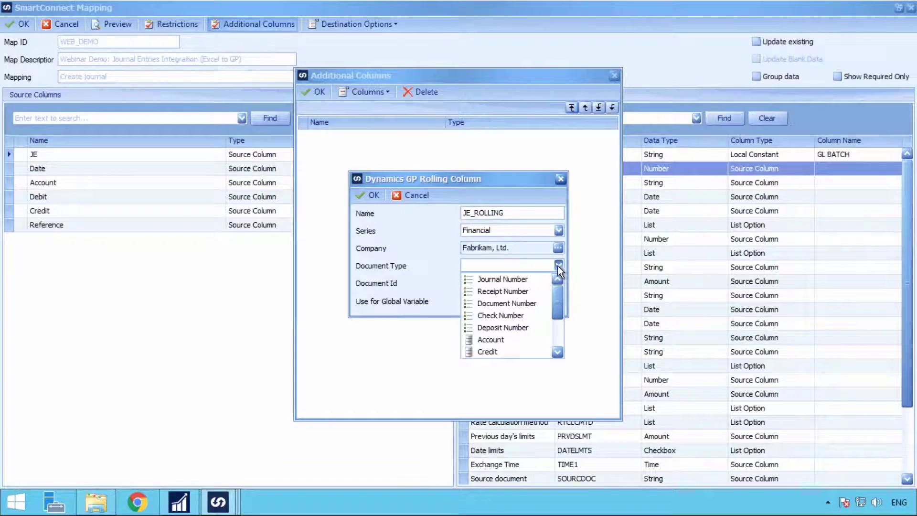
pyautogui.click(524, 281)
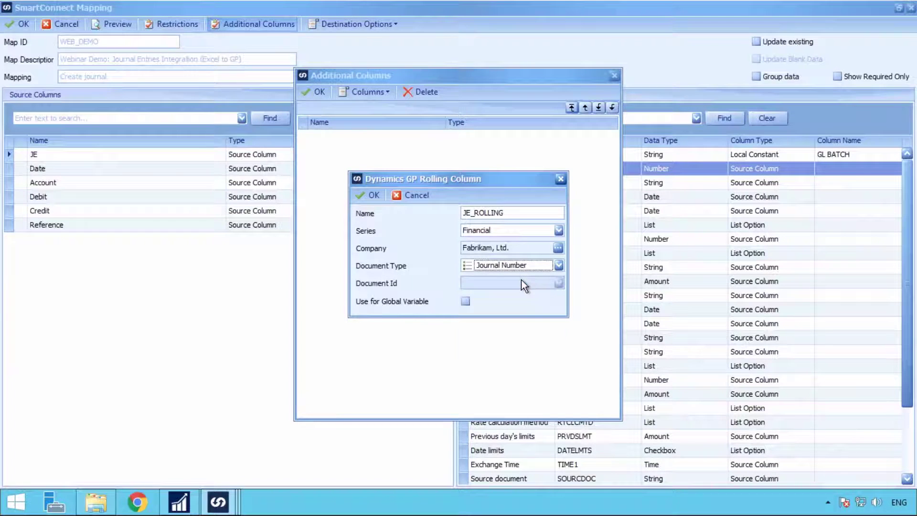
pyautogui.click(373, 196)
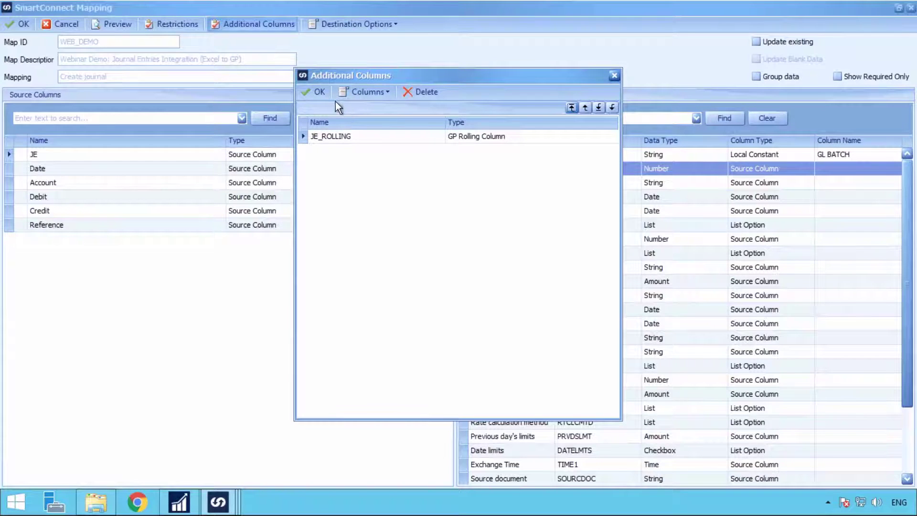
pyautogui.click(319, 91)
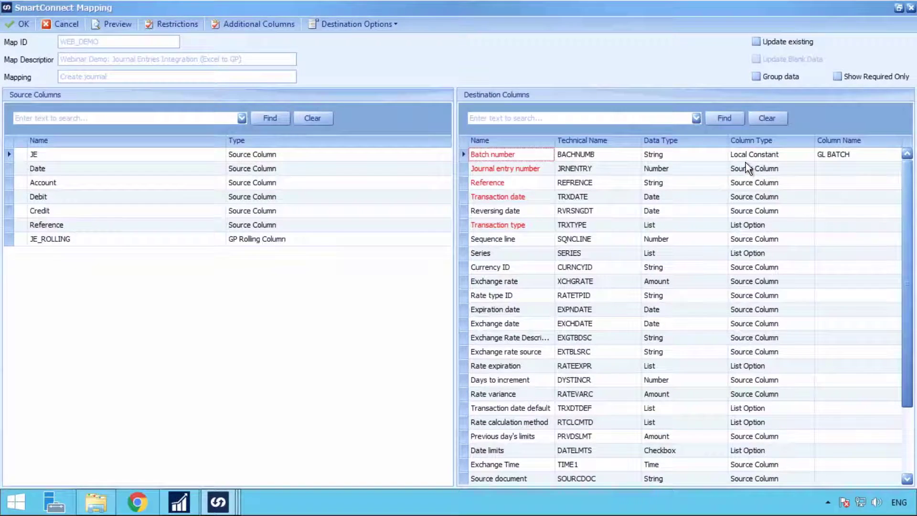
# Keep Journal entry number's column type as GP Rolling Column
pyautogui.click(788, 168)
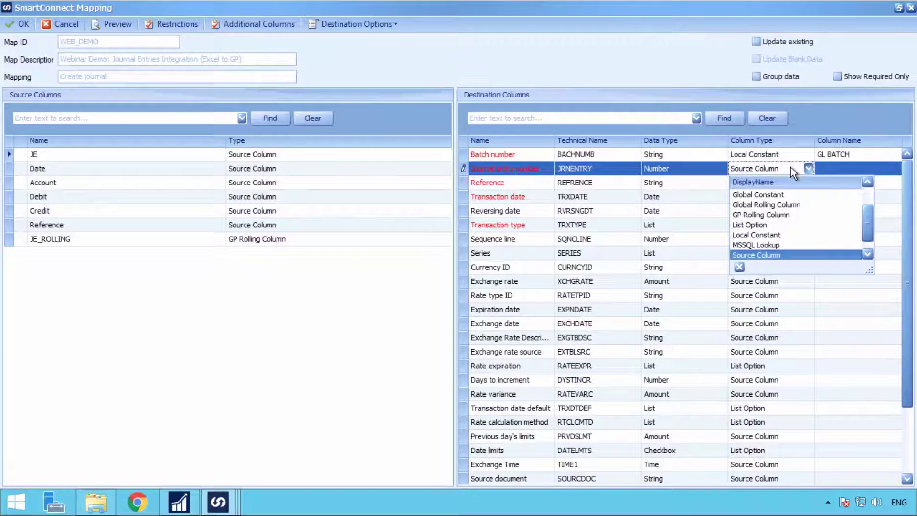
pyautogui.click(789, 214)
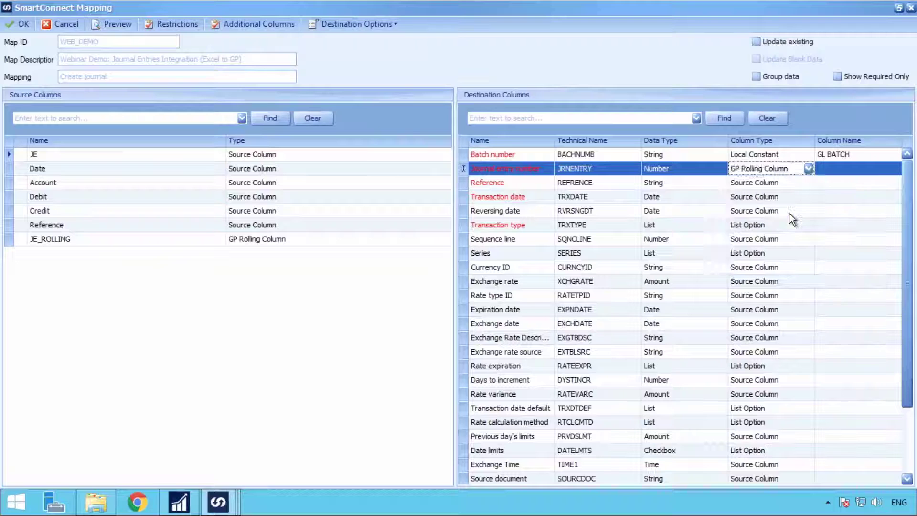
pyautogui.click(852, 170)
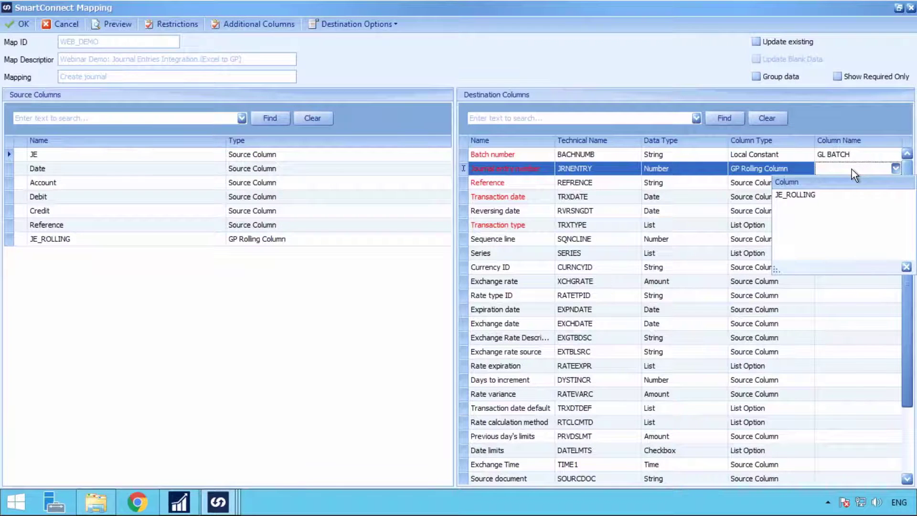
pyautogui.click(838, 168)
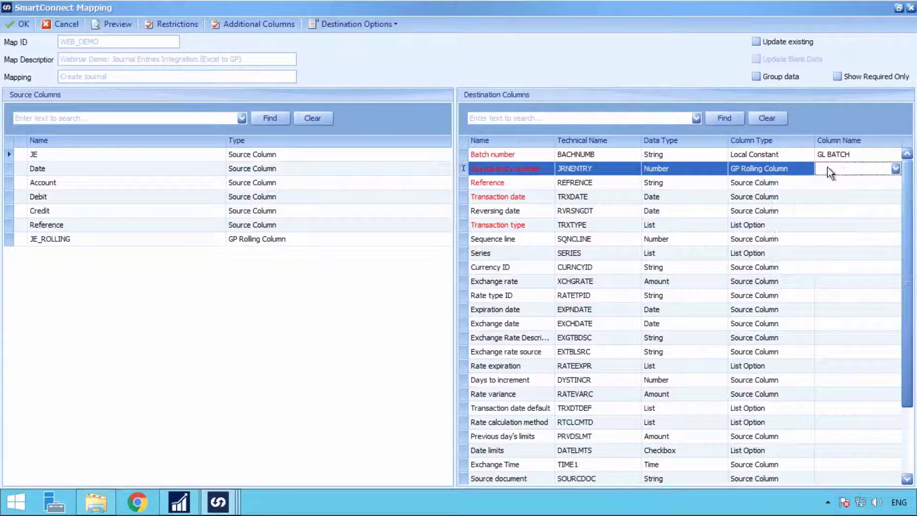
pyautogui.click(764, 170)
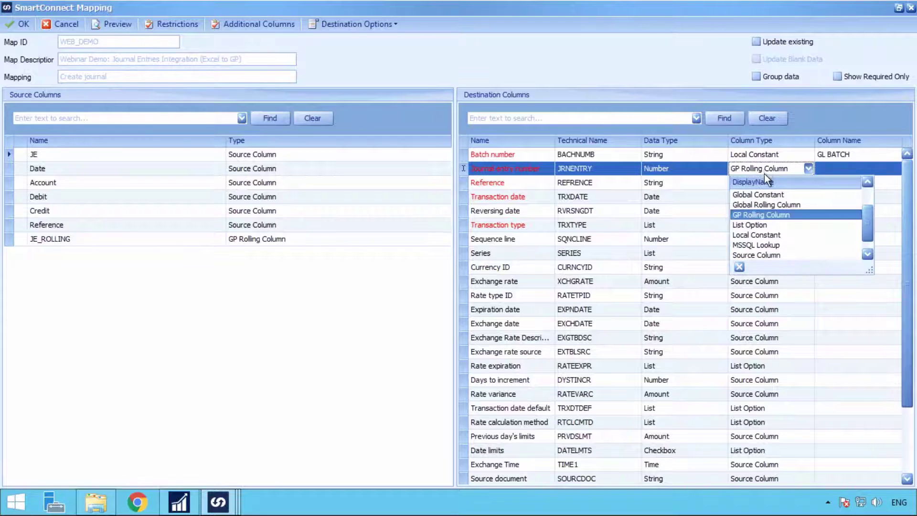
pyautogui.click(764, 255)
# Map JE_ROLLING to Journal entry number, Reference to Reference, and Date to Transaction date
pyautogui.moveTo(67, 239); pyautogui.dragTo(845, 169)
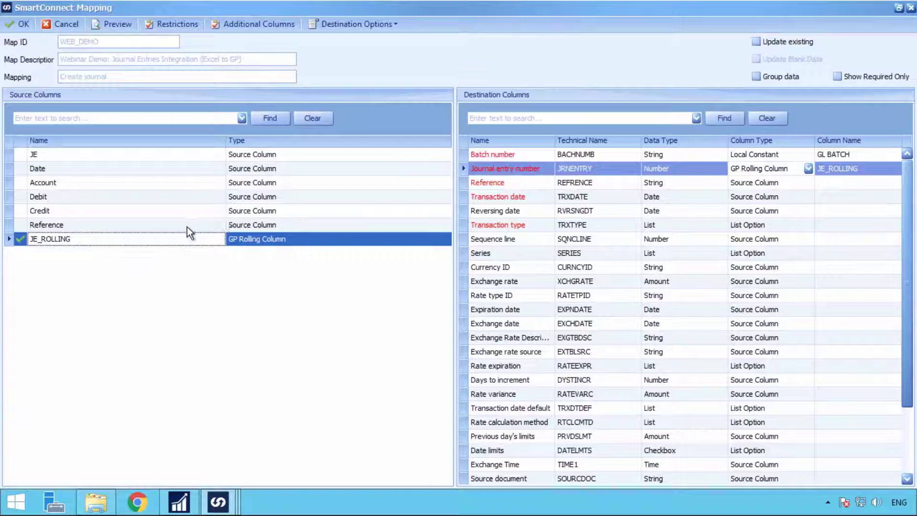
pyautogui.moveTo(188, 227); pyautogui.dragTo(663, 224)
pyautogui.moveTo(828, 184); pyautogui.dragTo(828, 183)
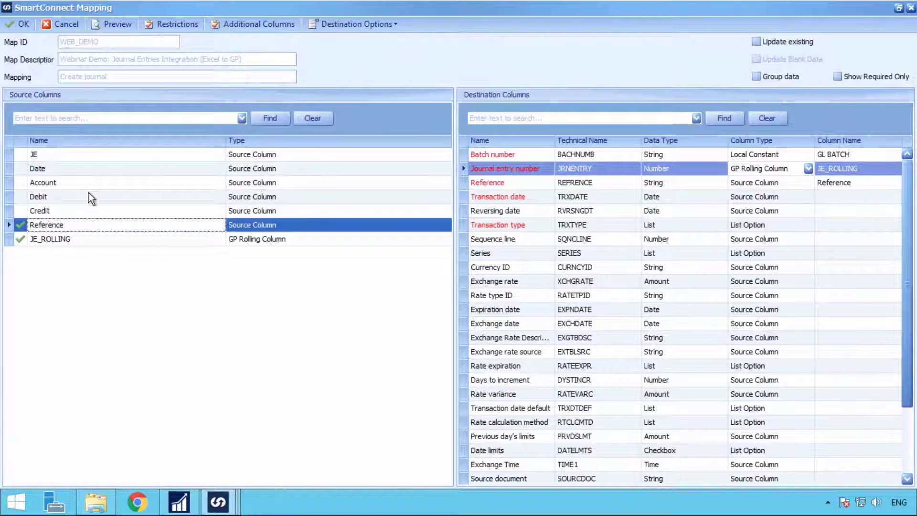
pyautogui.moveTo(340, 189); pyautogui.dragTo(849, 193)
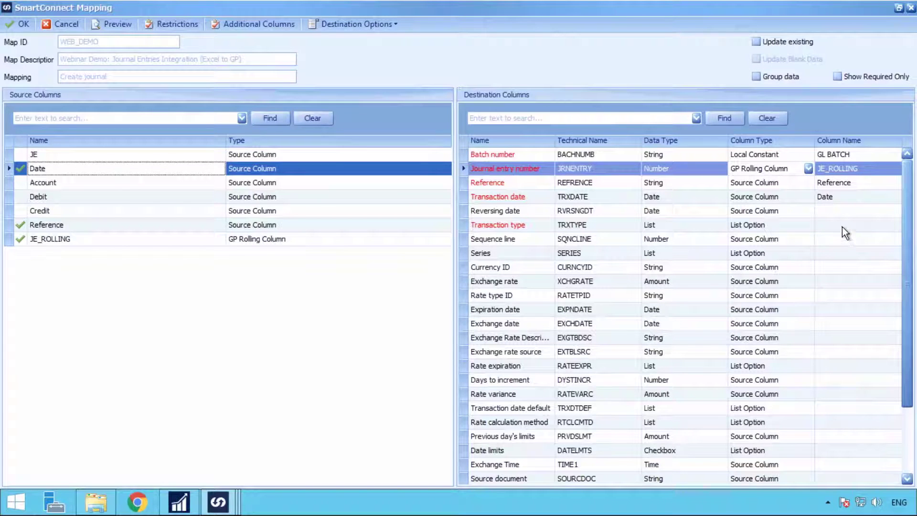
# Set Transaction type to Regular and preview the two source journal rows
pyautogui.click(890, 226)
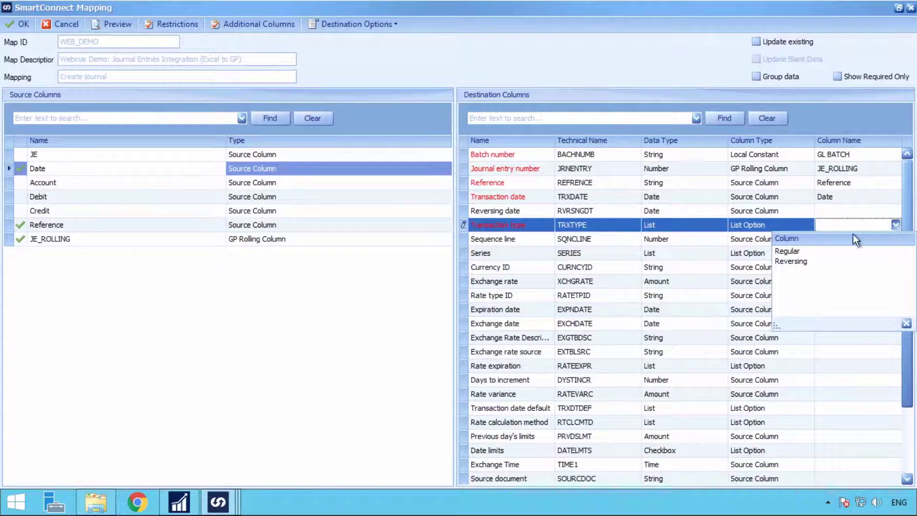
pyautogui.click(813, 251)
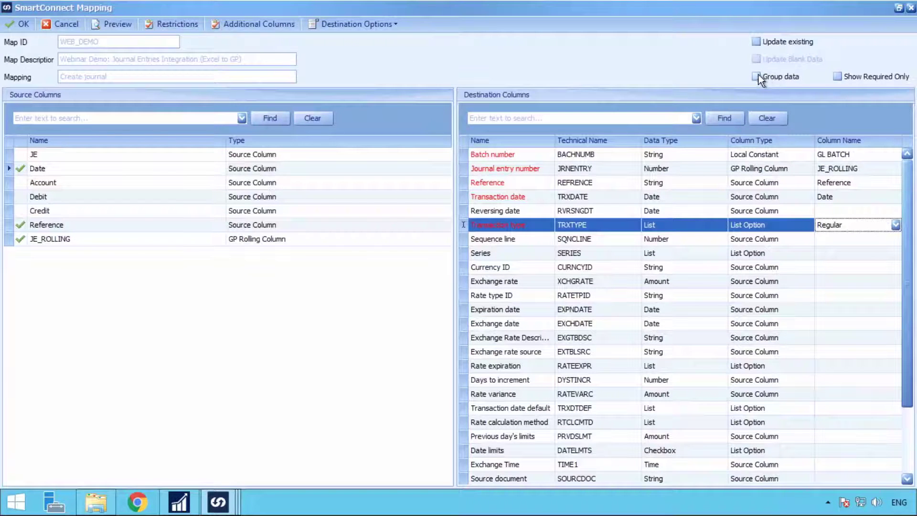
pyautogui.click(116, 23)
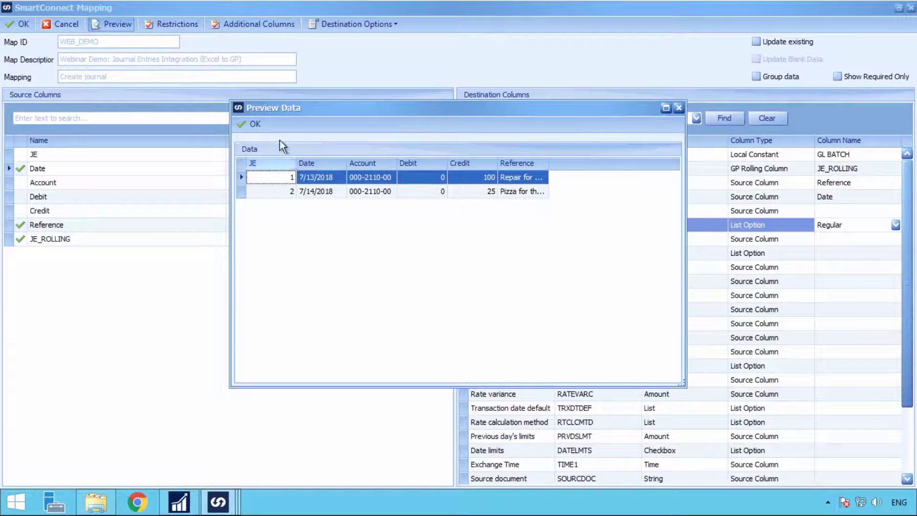
# Enable Group data with Group On ticked for JE, and check the grouped preview
pyautogui.click(255, 124)
pyautogui.click(756, 77)
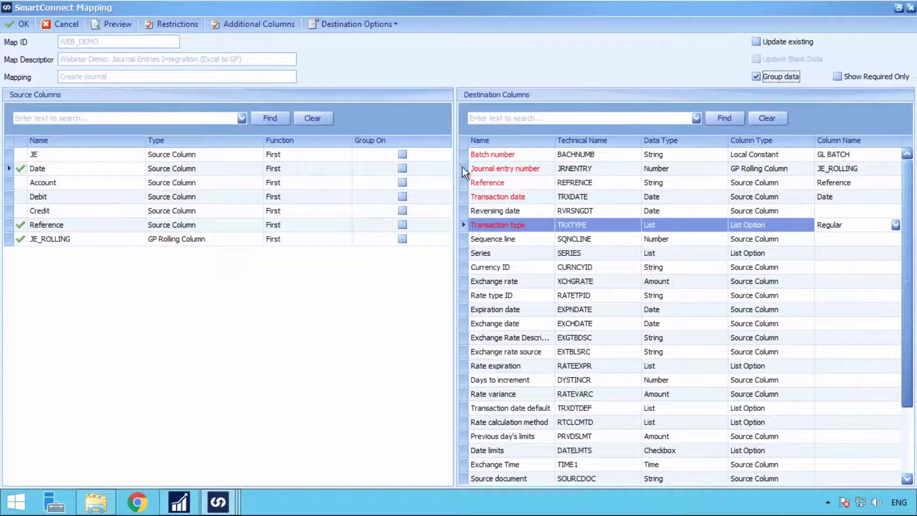
pyautogui.click(403, 154)
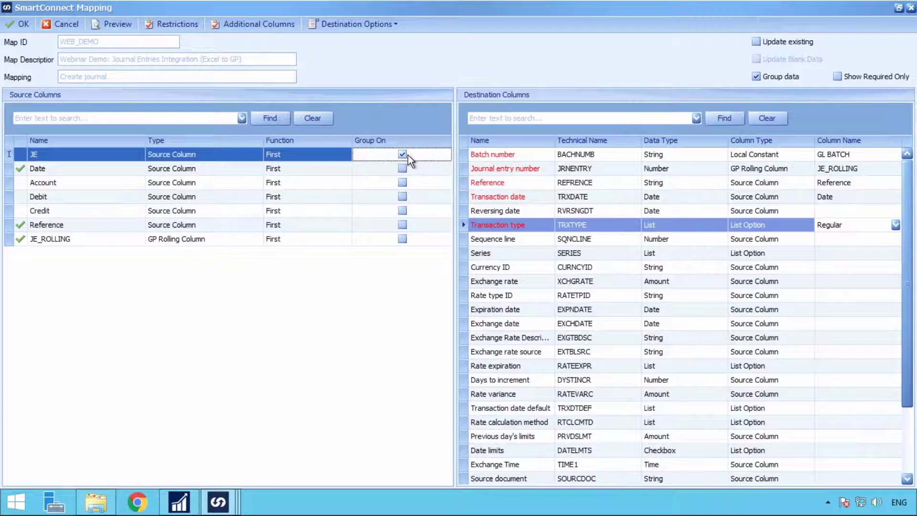
pyautogui.click(115, 24)
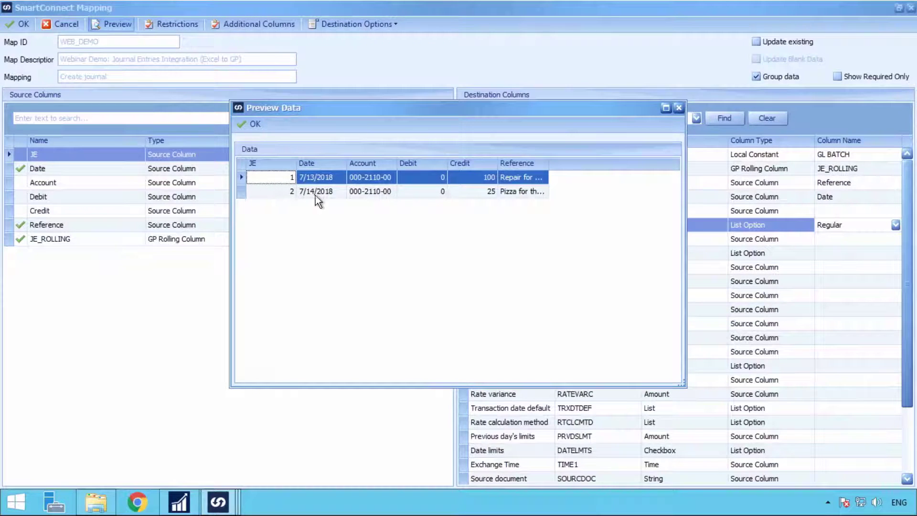
pyautogui.click(248, 124)
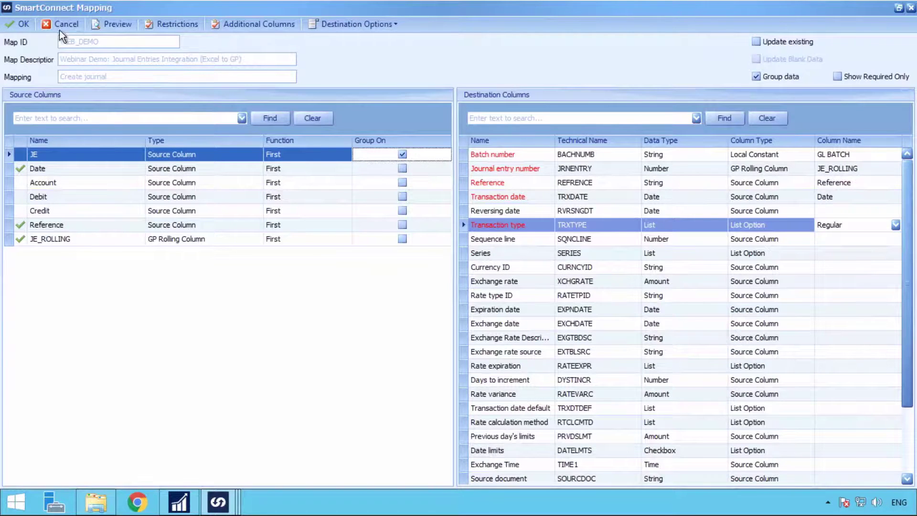
# Save the Create journal mapping and open the Add distribution node's mapping
pyautogui.click(22, 25)
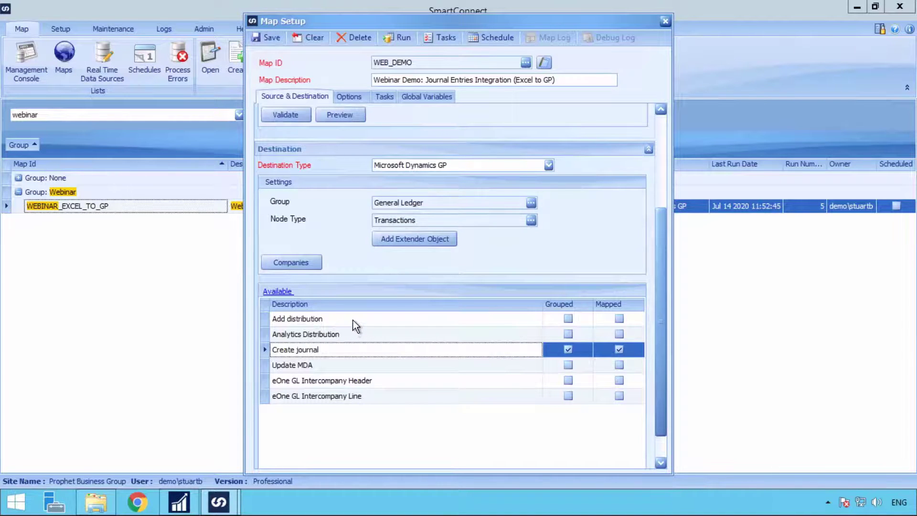
pyautogui.click(317, 320)
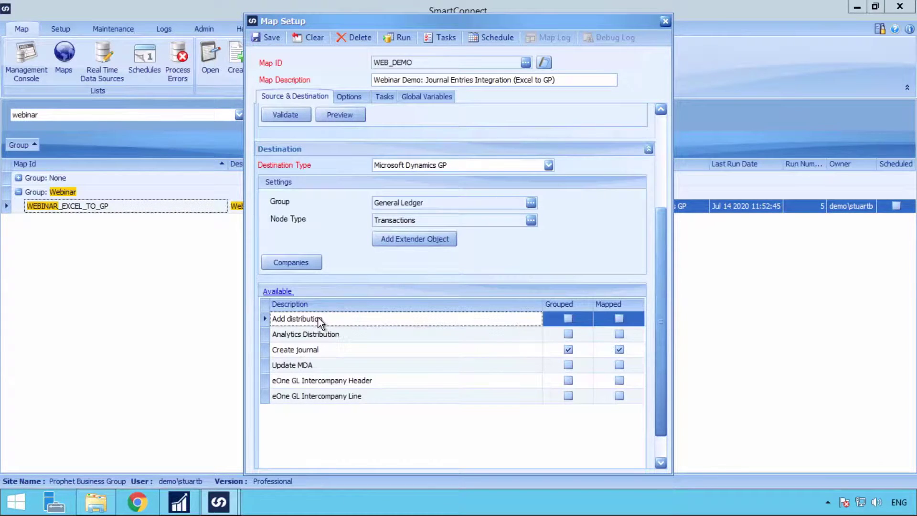
pyautogui.doubleClick(319, 320)
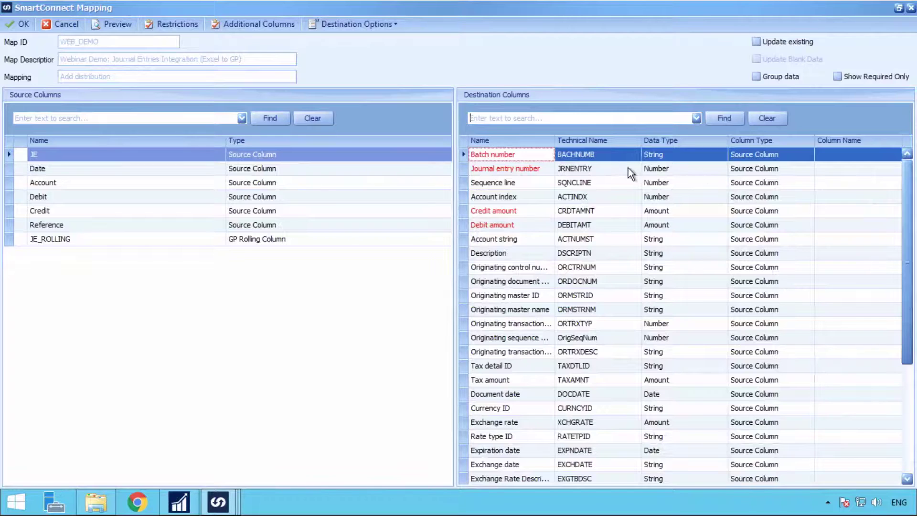
# Make Add distribution's Batch number a Local Constant with the value GL BATCH
pyautogui.click(763, 155)
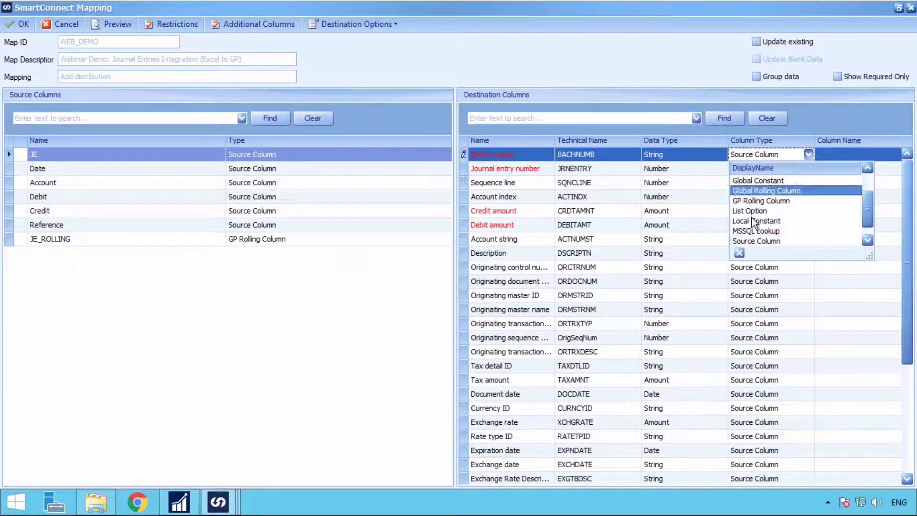
pyautogui.click(756, 221)
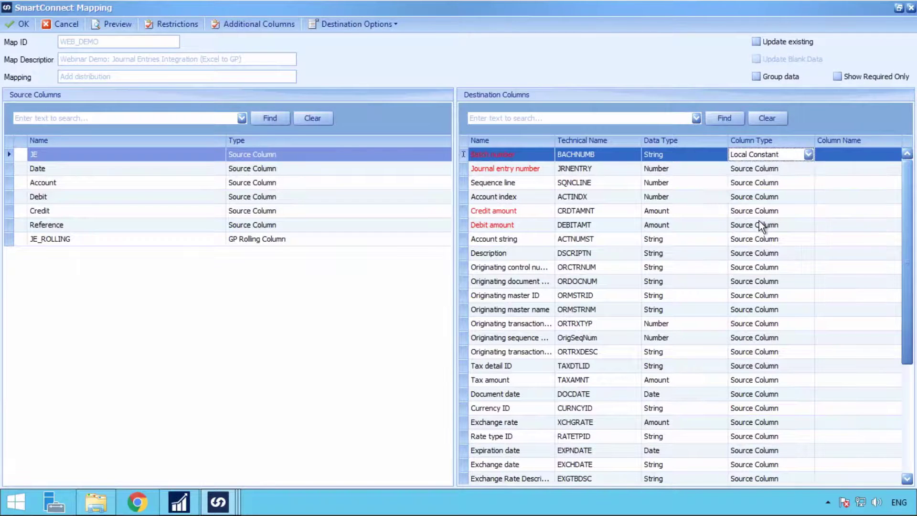
pyautogui.click(838, 154)
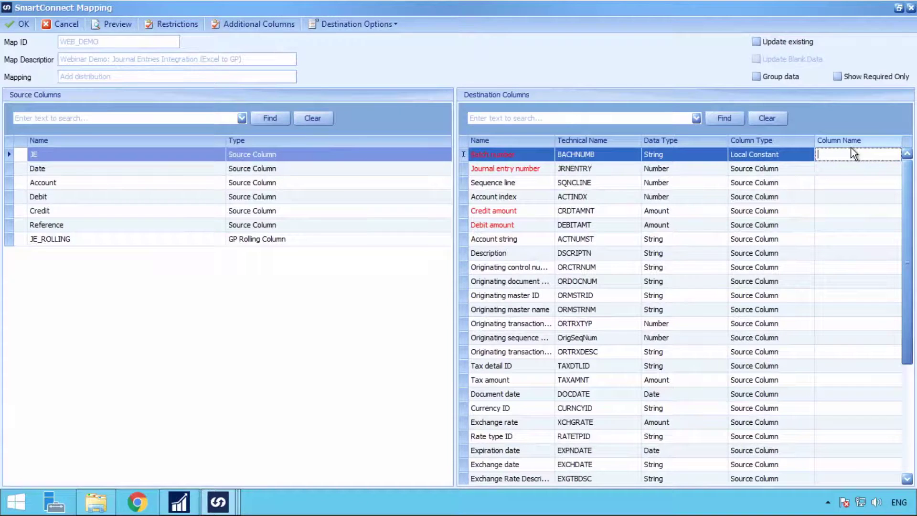
pyautogui.write('GL BATCH')
pyautogui.press('Down')
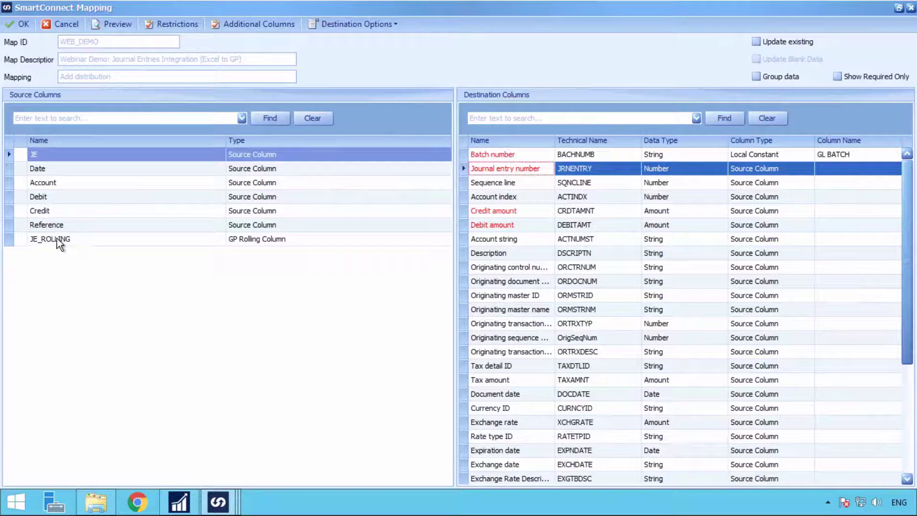
# Map JE_ROLLING to Journal entry number, Credit to Credit amount, and Debit to Debit amount
pyautogui.moveTo(56, 239); pyautogui.dragTo(832, 169)
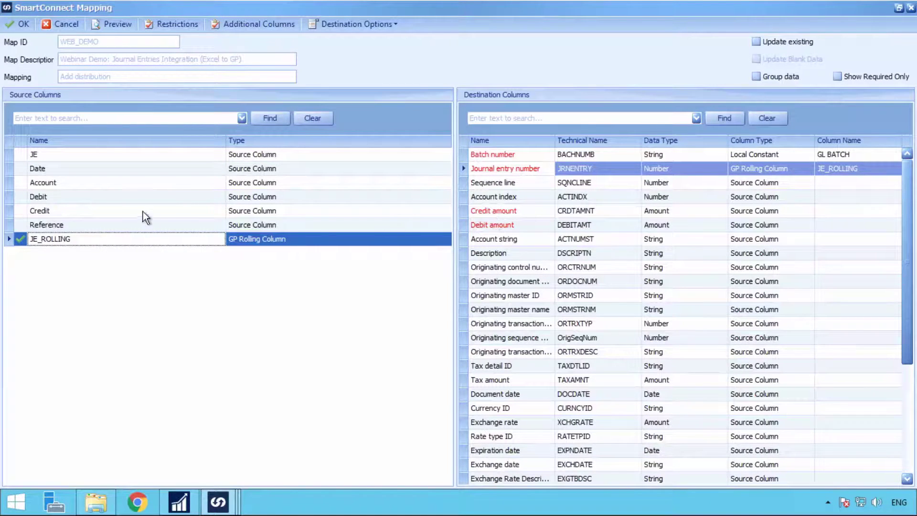
pyautogui.moveTo(358, 242); pyautogui.dragTo(829, 212)
pyautogui.moveTo(43, 203); pyautogui.dragTo(830, 223)
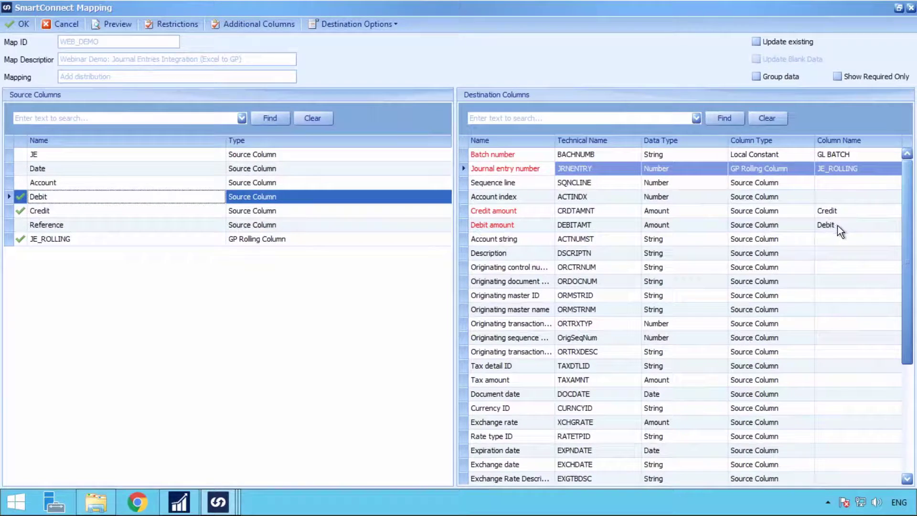